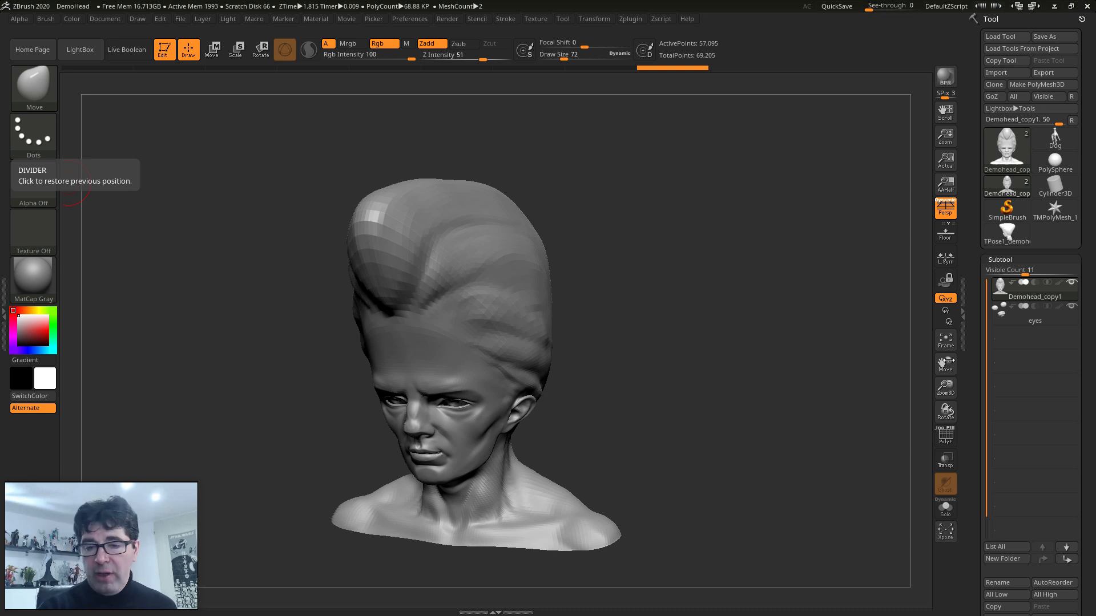
Delete the lower subdivision levels of the head subtool.
{"action": "mouse_move", "coordinate": [636, 295]}
{"action": "left_mouse_down"}
{"action": "mouse_move", "coordinate": [656, 264]}
{"action": "mouse_move", "coordinate": [626, 300]}
{"action": "mouse_move", "coordinate": [633, 329]}
{"action": "mouse_move", "coordinate": [686, 290]}
{"action": "left_mouse_up"}
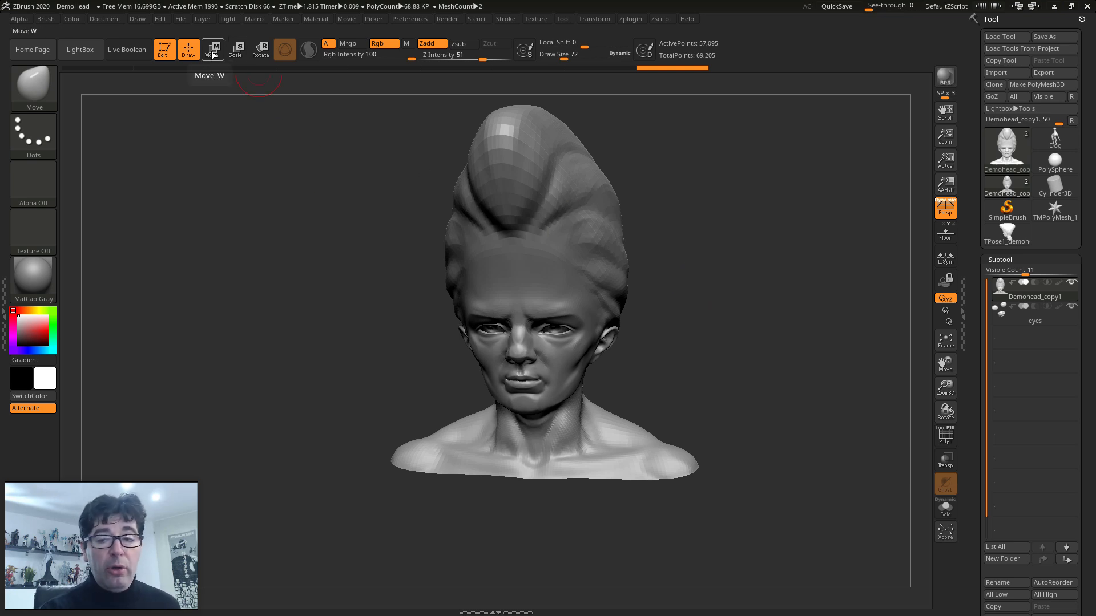
{"action": "left_click_drag", "start_coordinate": [1087, 382], "coordinate": [1085, 279]}
{"action": "left_click", "coordinate": [1006, 390]}
{"action": "left_click_drag", "start_coordinate": [1061, 366], "coordinate": [1062, 401]}
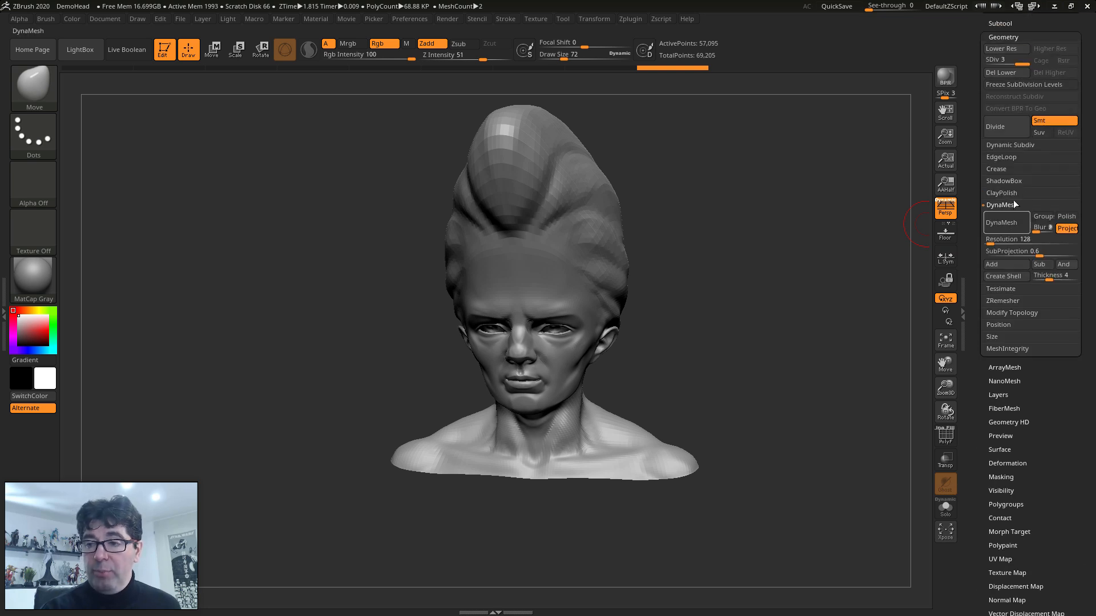
{"action": "left_click", "coordinate": [994, 74]}
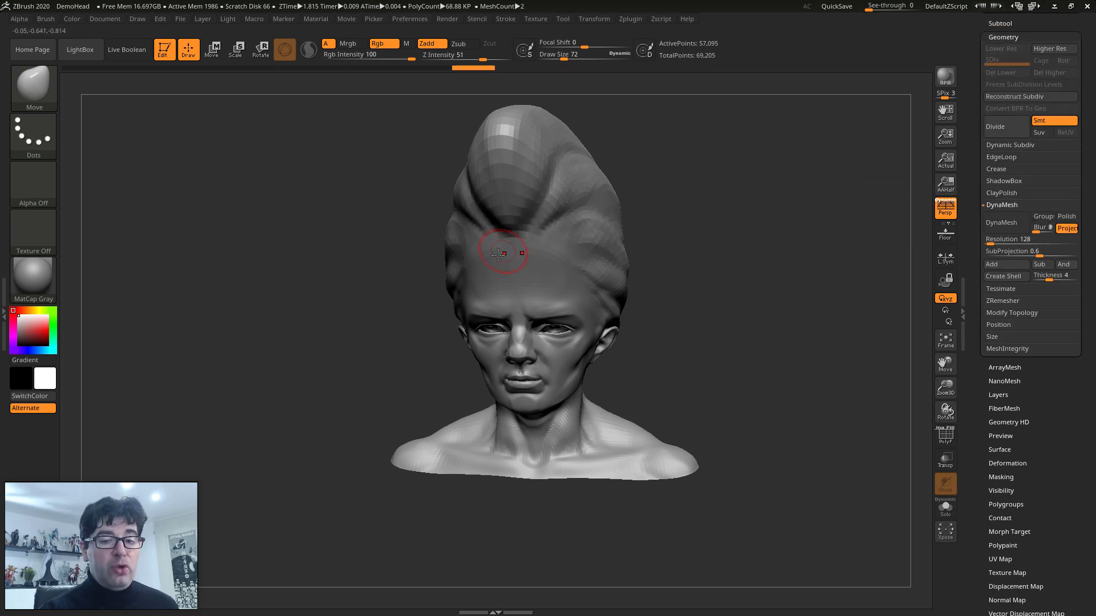
Merge the head subtool down with the eyes subtool and accept the confirmation.
{"action": "left_click", "coordinate": [1003, 22]}
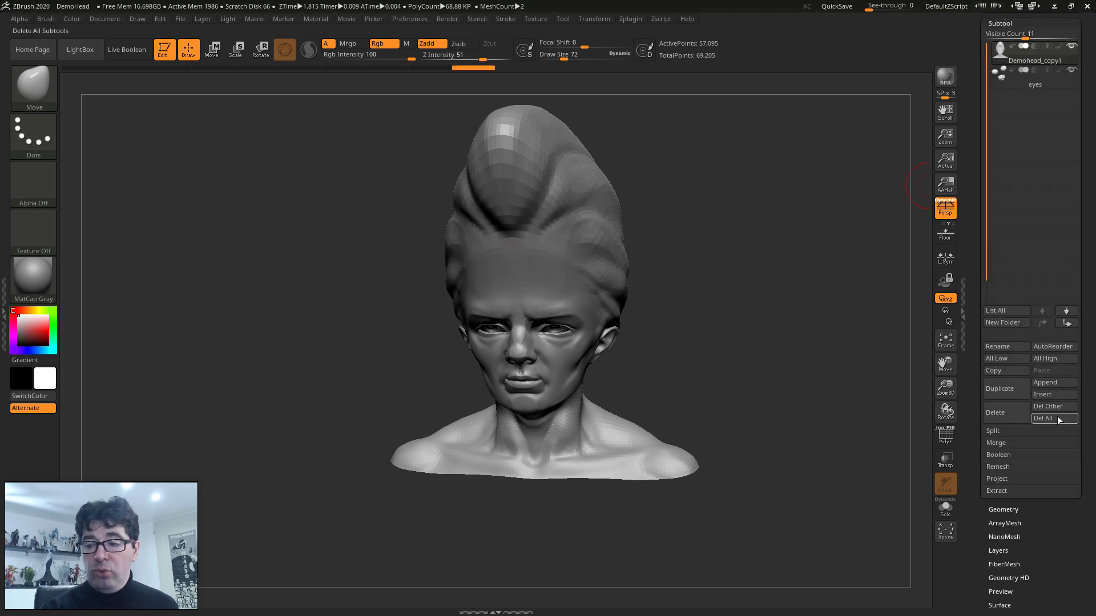
{"action": "left_click", "coordinate": [993, 444]}
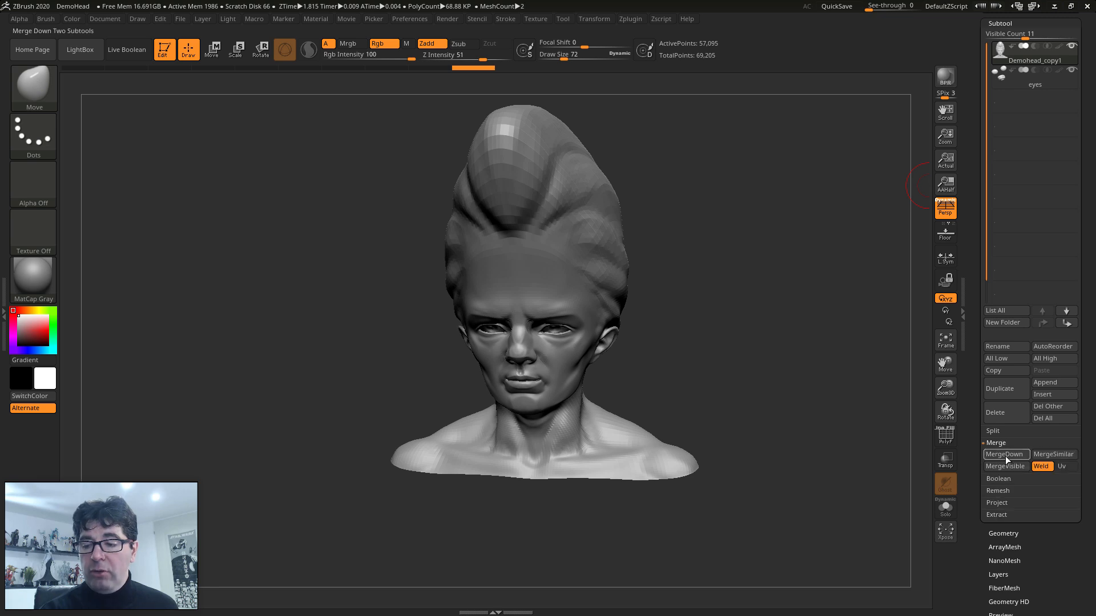
{"action": "left_click", "coordinate": [1005, 456]}
{"action": "left_click", "coordinate": [901, 482]}
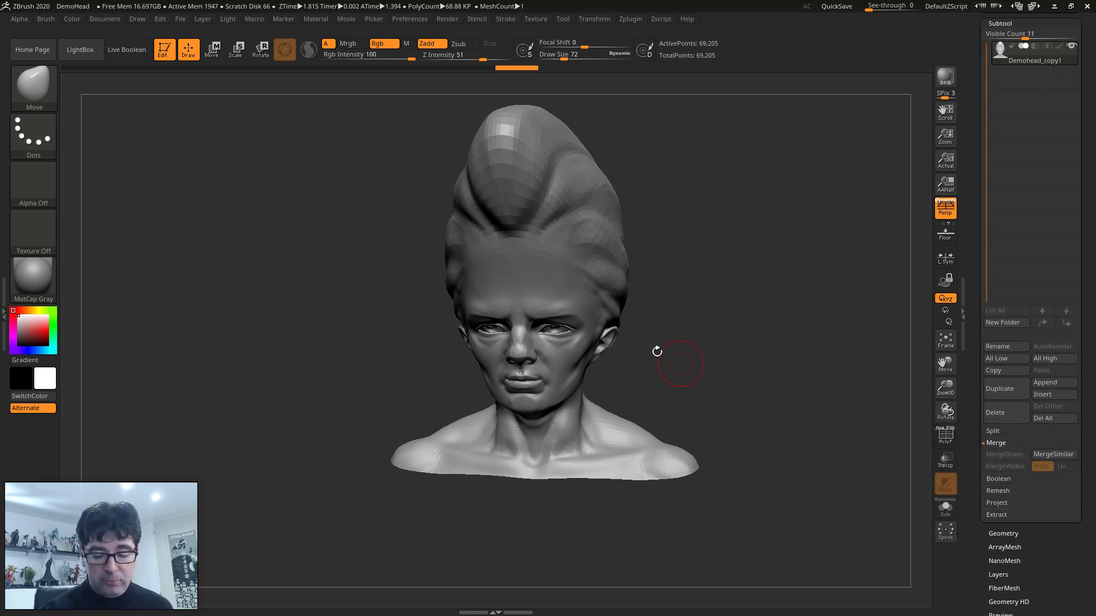
Set the brush draw size to 12 and show the polygroup wireframe on the merged head from the front.
{"action": "mouse_move", "coordinate": [505, 361]}
{"action": "right_mouse_down", "text": "ctrl"}
{"action": "mouse_move", "coordinate": [531, 508]}
{"action": "mouse_move", "coordinate": [548, 463]}
{"action": "right_mouse_up", "text": "ctrl"}
{"action": "key", "text": "s"}
{"action": "left_click_drag", "start_coordinate": [662, 455], "coordinate": [630, 455]}
{"action": "right_click_drag", "start_coordinate": [630, 455], "coordinate": [503, 310]}
{"action": "key", "text": "shift+f"}
{"action": "right_click_drag", "start_coordinate": [586, 339], "coordinate": [598, 486], "text": "alt"}
{"action": "right_click_drag", "start_coordinate": [505, 320], "coordinate": [551, 325]}
{"action": "right_click_drag", "start_coordinate": [551, 326], "coordinate": [528, 264], "text": "ctrl"}
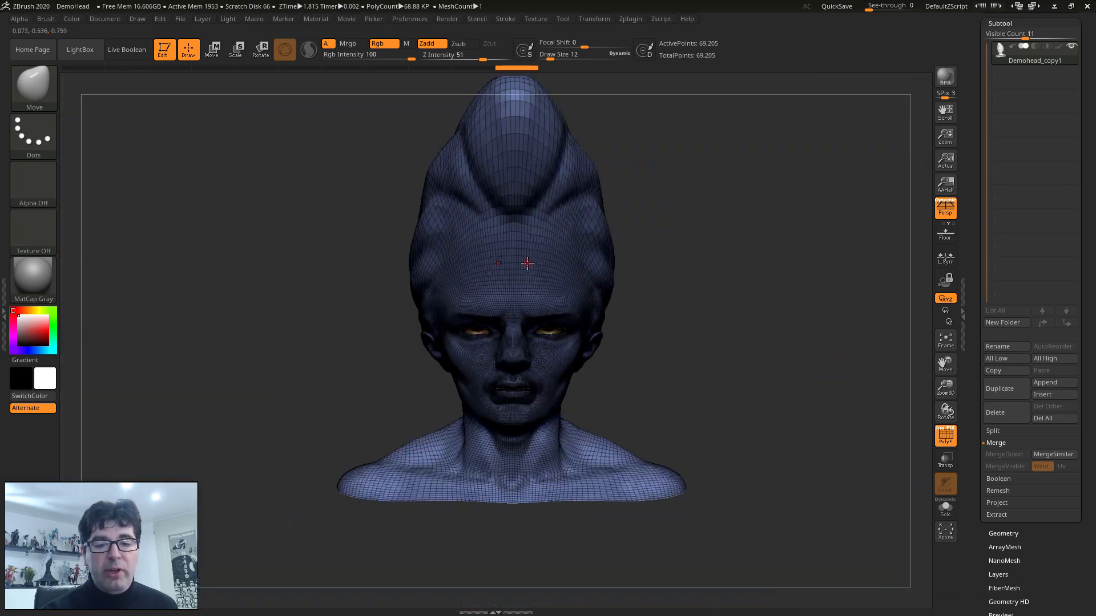
Apply the gizmo's Remesh By Union operation to the merged head and eyes.
{"action": "left_click", "coordinate": [213, 50]}
{"action": "left_click", "coordinate": [472, 271]}
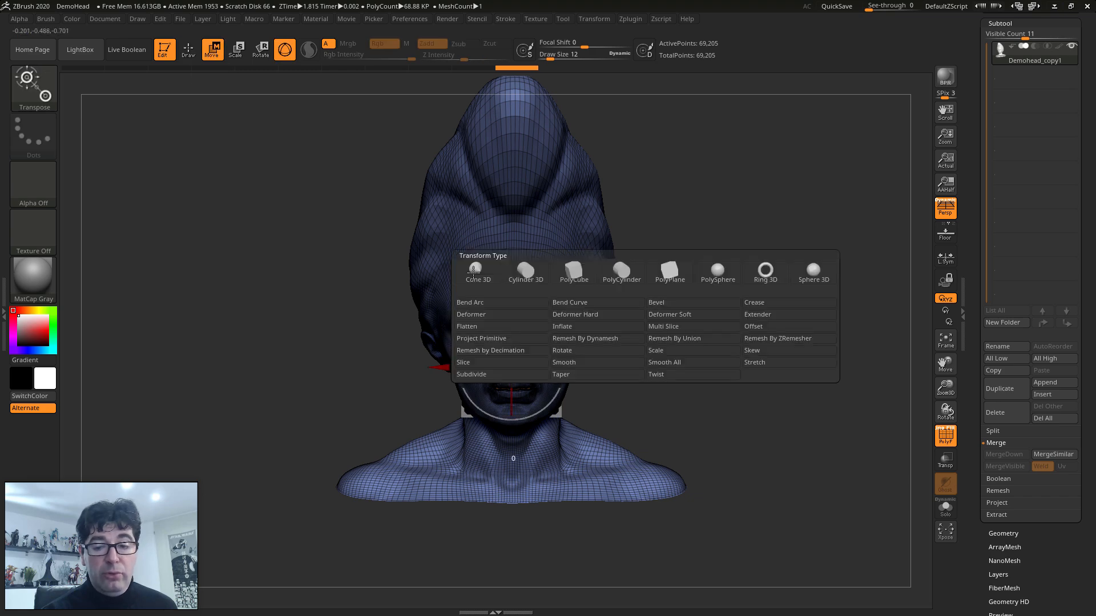
{"action": "left_click", "coordinate": [687, 338]}
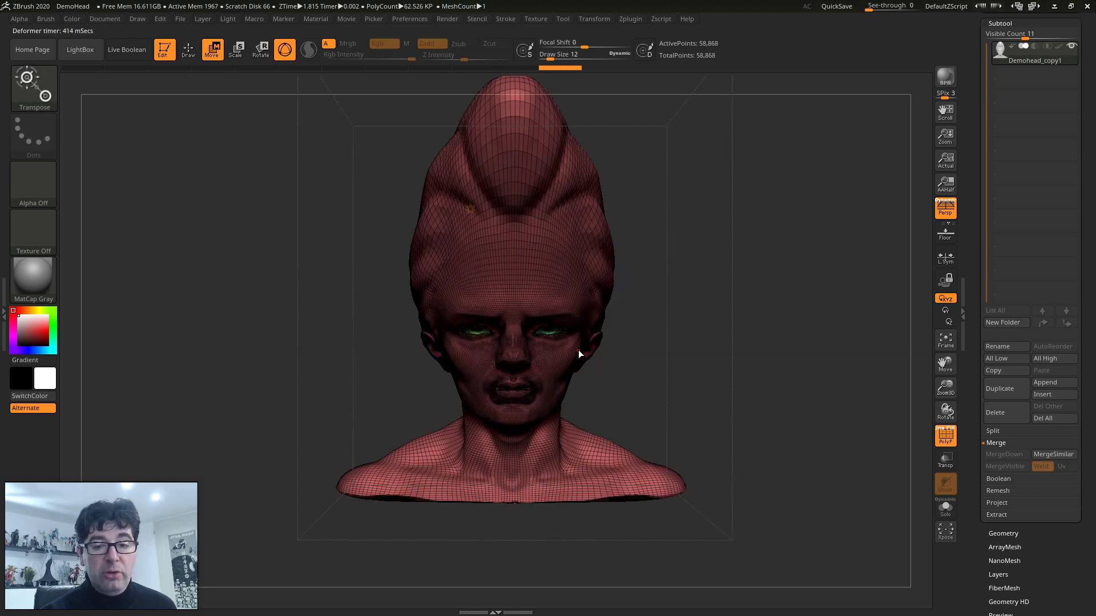
{"action": "left_click_drag", "start_coordinate": [798, 395], "coordinate": [234, 82]}
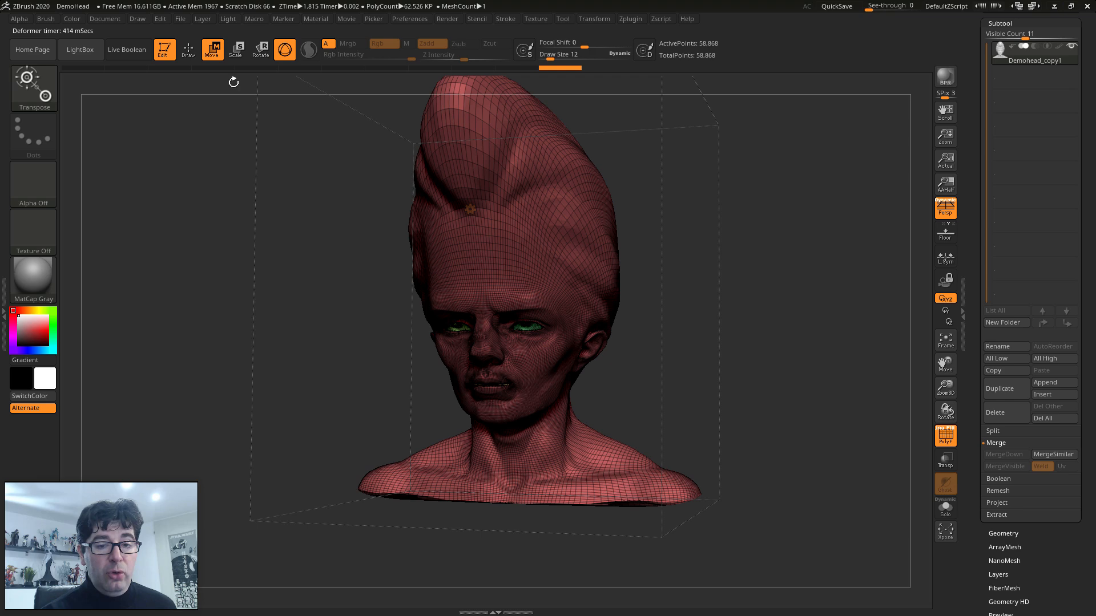
Return from the remesh deformer to the standard Gizmo 3D and hide the wireframe.
{"action": "left_click", "coordinate": [471, 210]}
{"action": "left_click", "coordinate": [466, 214]}
{"action": "left_click_drag", "start_coordinate": [702, 375], "coordinate": [721, 495]}
{"action": "key", "text": "shift+f"}
{"action": "right_click_drag", "start_coordinate": [573, 365], "coordinate": [665, 446], "text": "ctrl"}
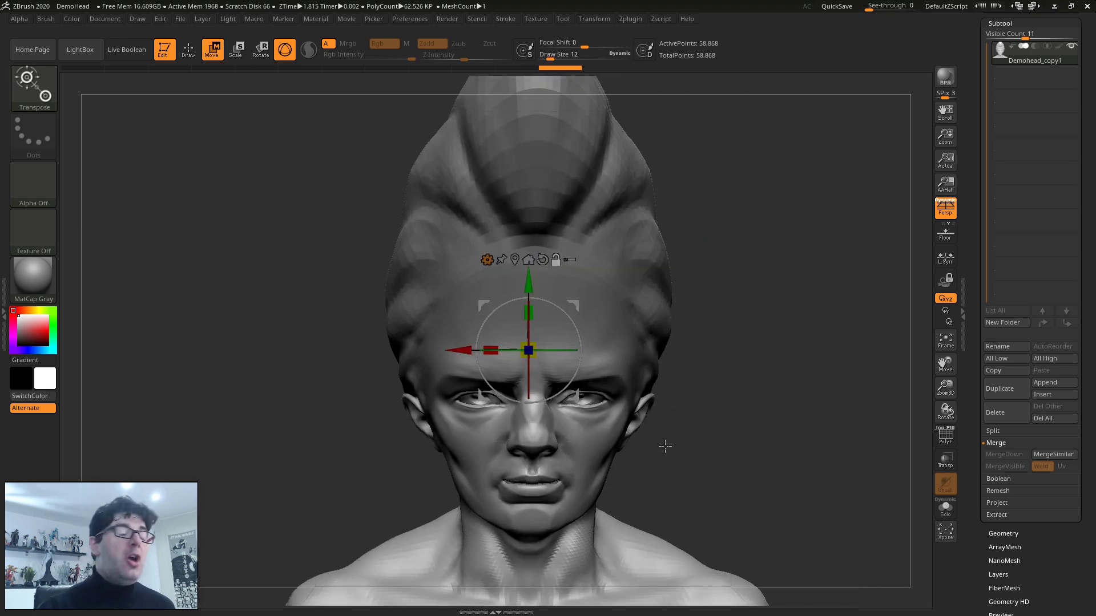
Start the Project Primitive deformer on the head.
{"action": "left_click", "coordinate": [486, 260]}
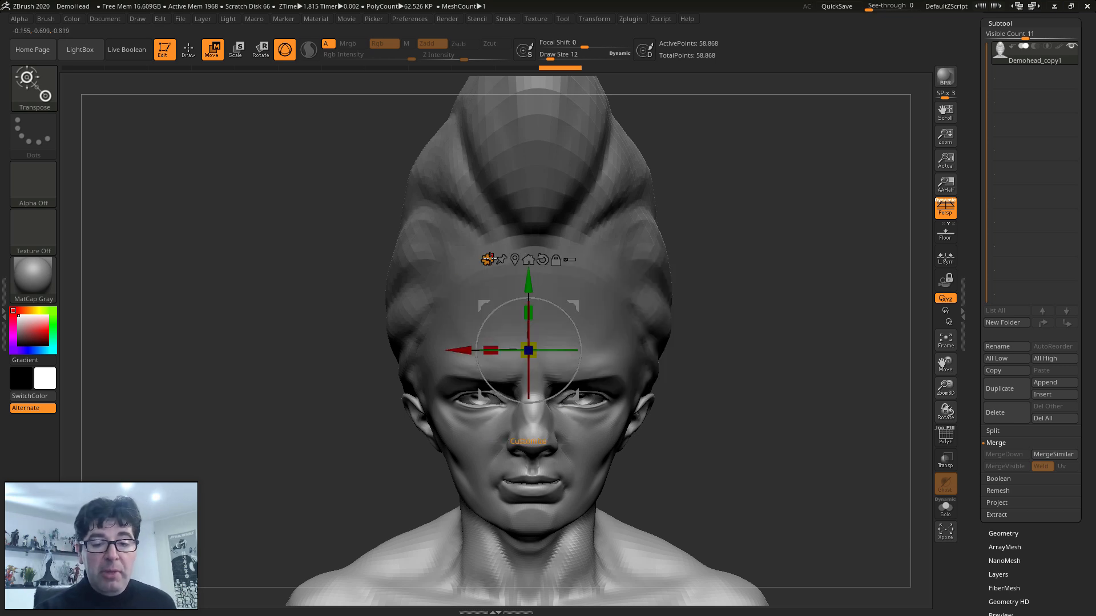
{"action": "left_click", "coordinate": [485, 262]}
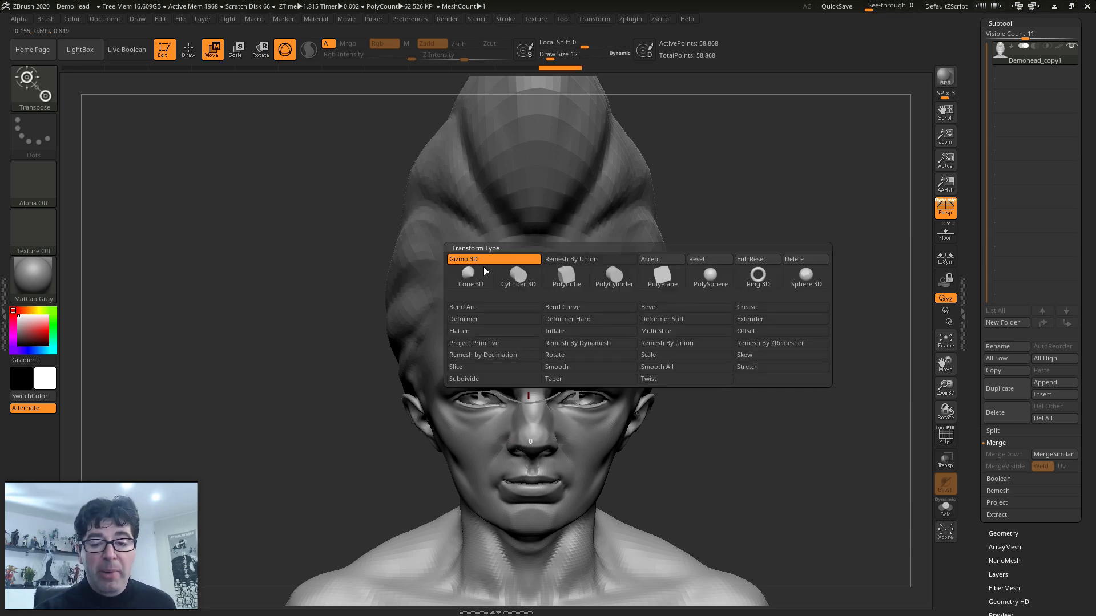
{"action": "left_click", "coordinate": [476, 347]}
{"action": "left_click_drag", "start_coordinate": [769, 389], "coordinate": [730, 425], "text": "alt"}
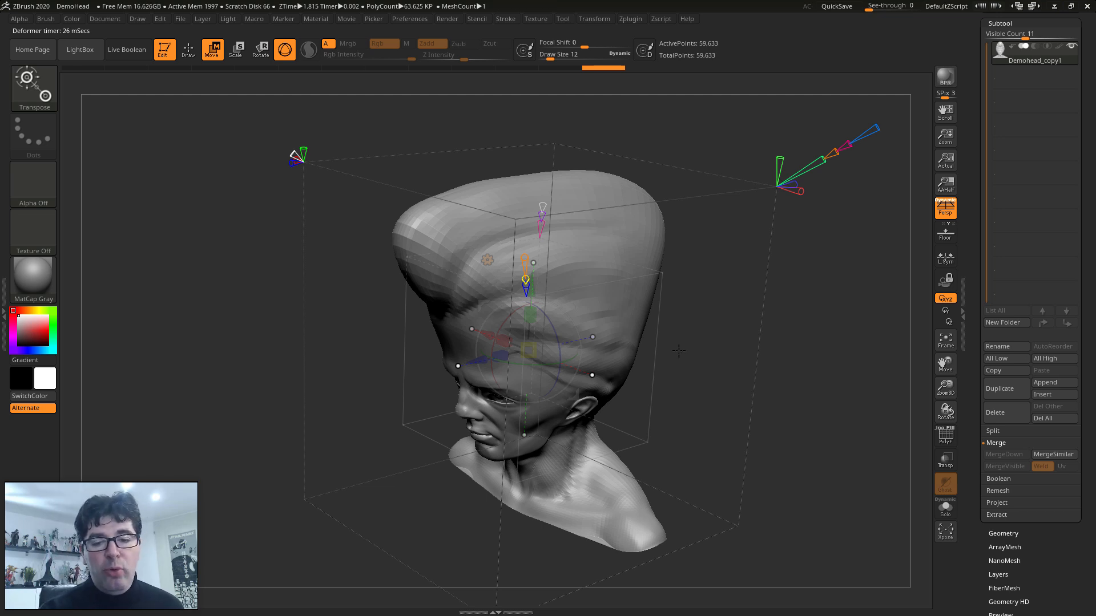
{"action": "left_click_drag", "start_coordinate": [683, 361], "coordinate": [703, 374]}
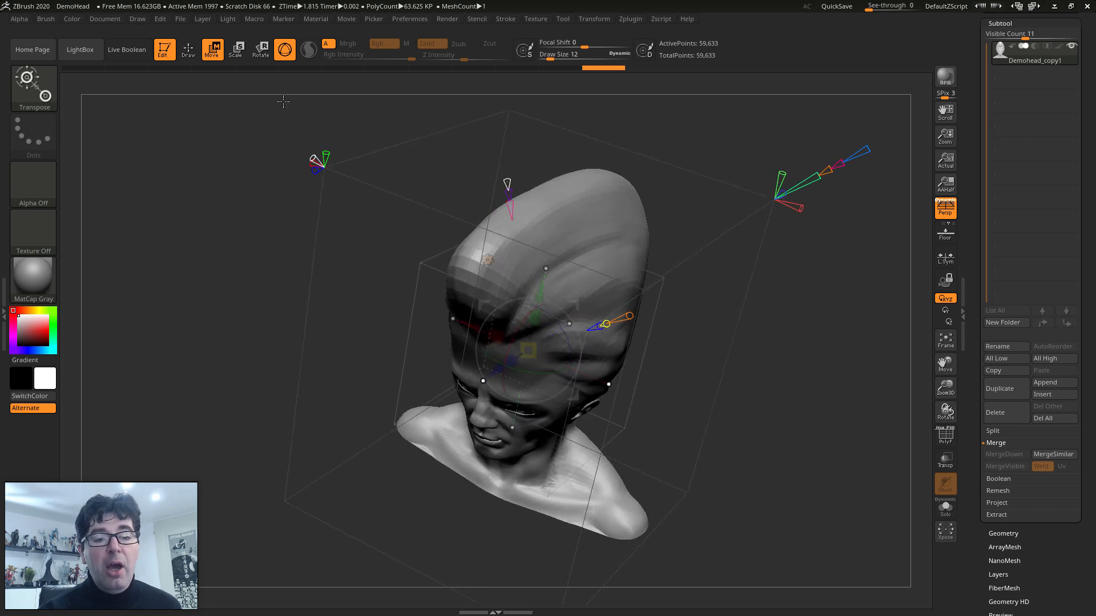
Shrink the projected primitive and move it to the top of the hair in side view.
{"action": "left_click_drag", "start_coordinate": [428, 252], "coordinate": [546, 162]}
{"action": "right_click_drag", "start_coordinate": [687, 251], "coordinate": [647, 254]}
{"action": "right_click_drag", "start_coordinate": [646, 255], "coordinate": [706, 316], "text": "alt"}
{"action": "mouse_move", "coordinate": [539, 287]}
{"action": "left_mouse_down"}
{"action": "mouse_move", "coordinate": [396, 286]}
{"action": "mouse_move", "coordinate": [548, 289]}
{"action": "left_mouse_up"}
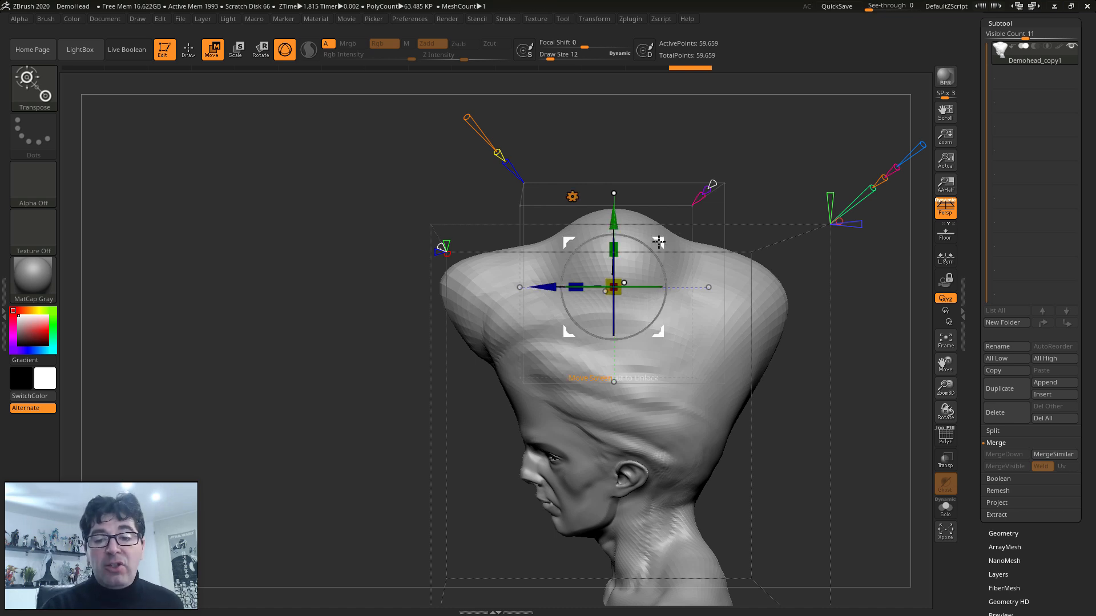
Undo the last primitive adjustments and place the primitive just above the top of the hair.
{"action": "key", "text": "ctrl+z"}
{"action": "key", "text": "ctrl+z"}
{"action": "key", "text": "ctrl+z"}
{"action": "key", "text": "ctrl+z"}
{"action": "key", "text": "ctrl+z"}
{"action": "key", "text": "ctrl+z"}
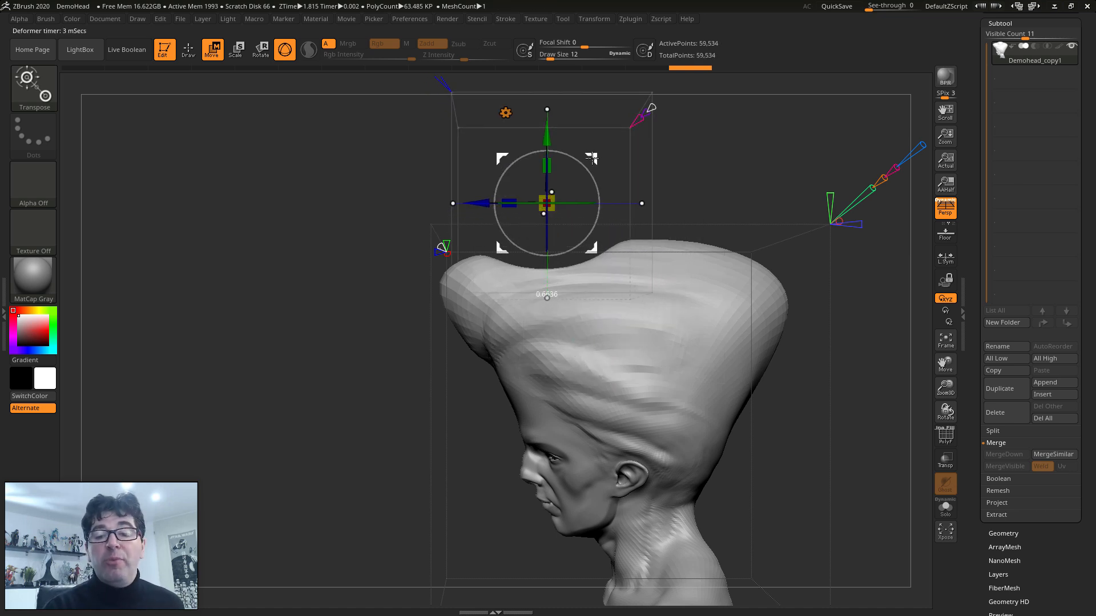
{"action": "left_click_drag", "start_coordinate": [638, 186], "coordinate": [697, 252]}
{"action": "left_click_drag", "start_coordinate": [615, 174], "coordinate": [708, 282]}
{"action": "key", "text": "ctrl+z"}
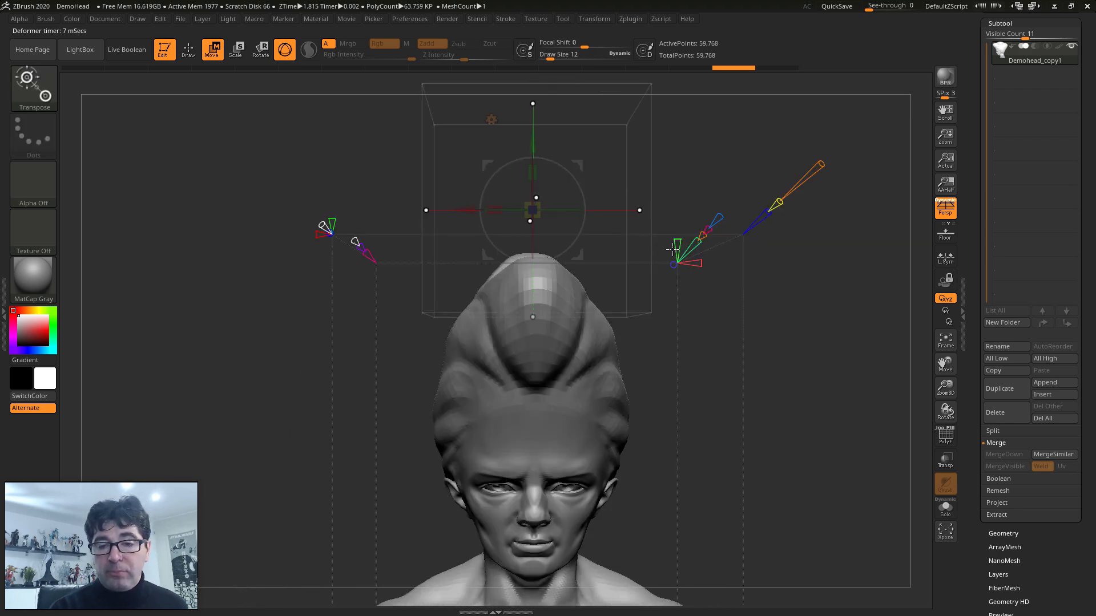
Try lowering the primitive into the front of the hair and mirroring its effect across the X axis.
{"action": "left_click_drag", "start_coordinate": [537, 145], "coordinate": [623, 352]}
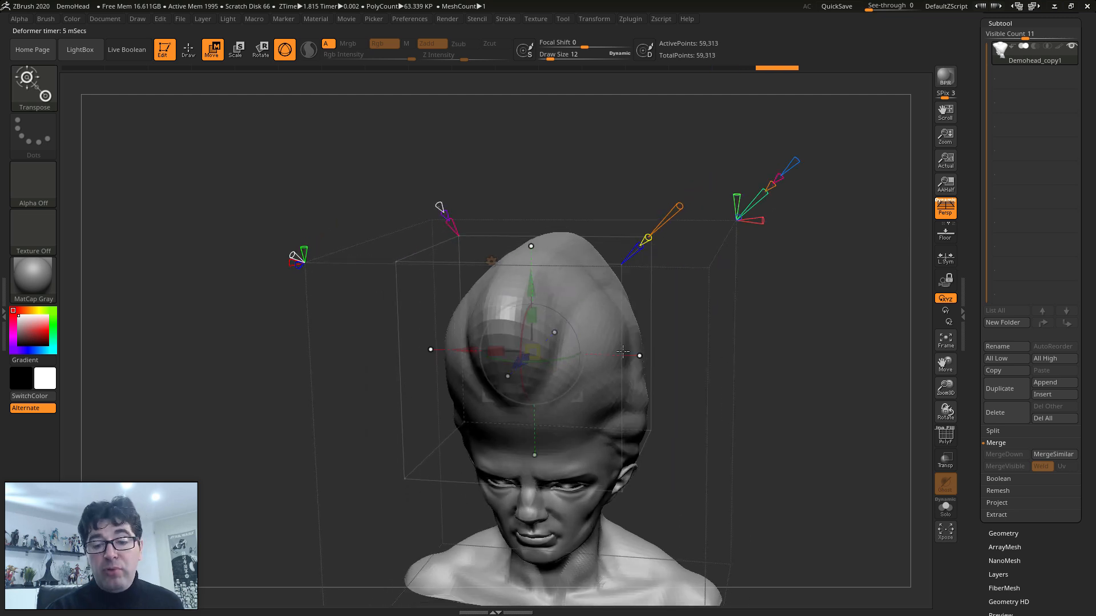
{"action": "mouse_move", "coordinate": [466, 350]}
{"action": "left_mouse_down"}
{"action": "mouse_move", "coordinate": [523, 352]}
{"action": "mouse_move", "coordinate": [467, 350]}
{"action": "left_mouse_up"}
{"action": "left_click_drag", "start_coordinate": [782, 301], "coordinate": [761, 194]}
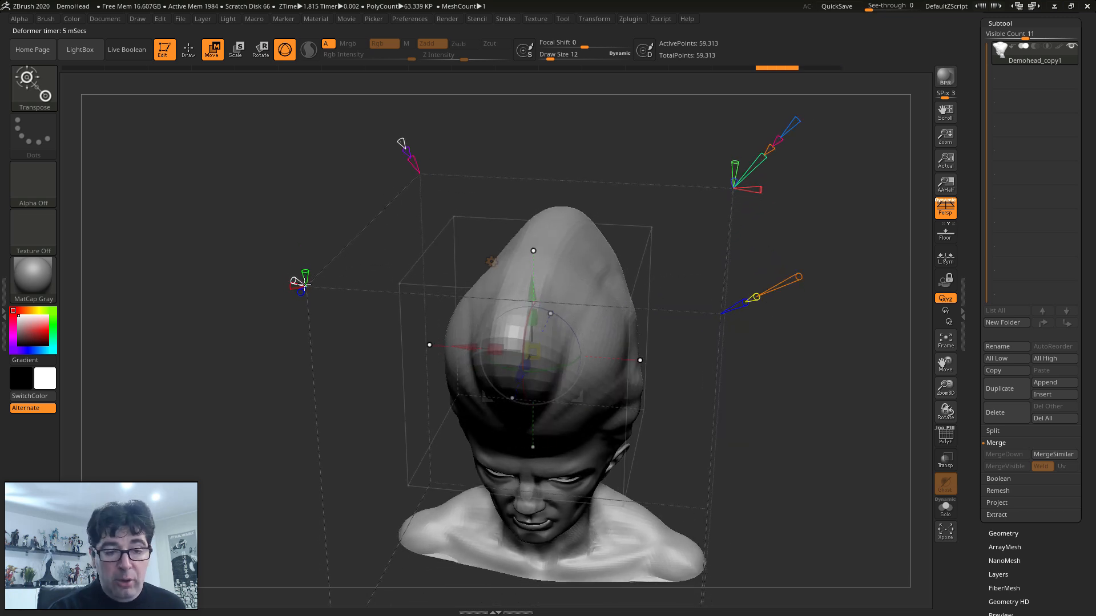
{"action": "left_click_drag", "start_coordinate": [289, 288], "coordinate": [277, 287]}
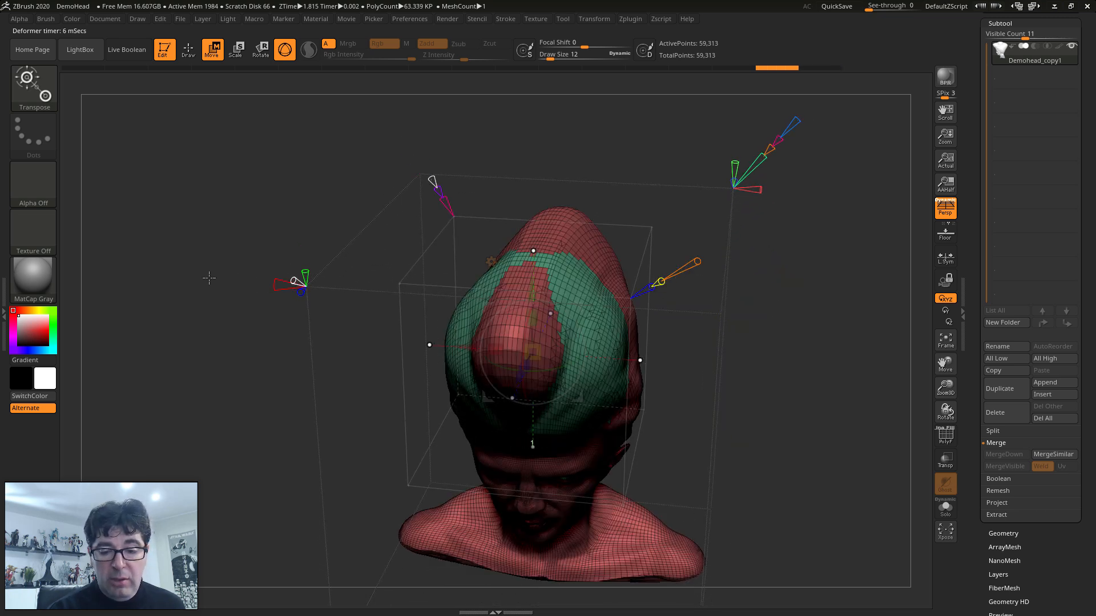
{"action": "key", "text": "shift+f"}
Try moving and stretching the mirrored primitives into two long ellipsoids projecting forward from the sides of the hair.
{"action": "left_click_drag", "start_coordinate": [450, 345], "coordinate": [491, 351]}
{"action": "right_click_drag", "start_coordinate": [556, 368], "coordinate": [573, 297]}
{"action": "left_click_drag", "start_coordinate": [564, 287], "coordinate": [563, 232]}
{"action": "right_click_drag", "start_coordinate": [633, 282], "coordinate": [630, 362]}
{"action": "left_click_drag", "start_coordinate": [528, 317], "coordinate": [396, 345]}
{"action": "right_click_drag", "start_coordinate": [622, 367], "coordinate": [617, 342]}
{"action": "left_click_drag", "start_coordinate": [591, 309], "coordinate": [625, 292]}
{"action": "right_click_drag", "start_coordinate": [617, 302], "coordinate": [699, 349]}
{"action": "left_click_drag", "start_coordinate": [611, 321], "coordinate": [707, 376]}
{"action": "right_click_drag", "start_coordinate": [708, 379], "coordinate": [634, 341]}
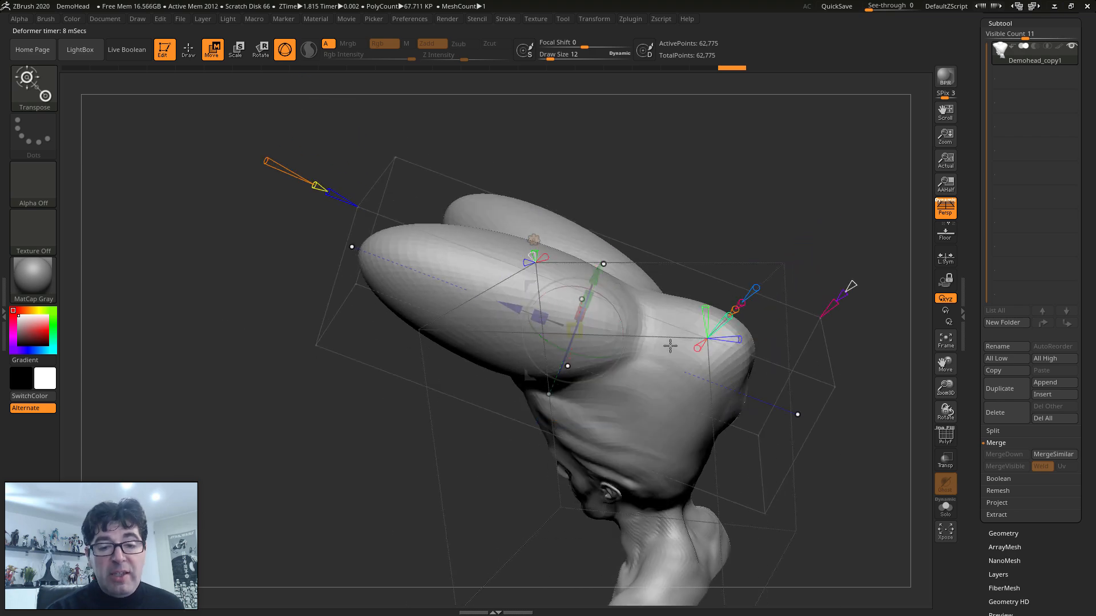
Show the wireframe, examine the mesh of the elongated bulges and try reshaping them.
{"action": "key", "text": "shift+f"}
{"action": "right_click_drag", "start_coordinate": [705, 280], "coordinate": [728, 348], "text": "ctrl"}
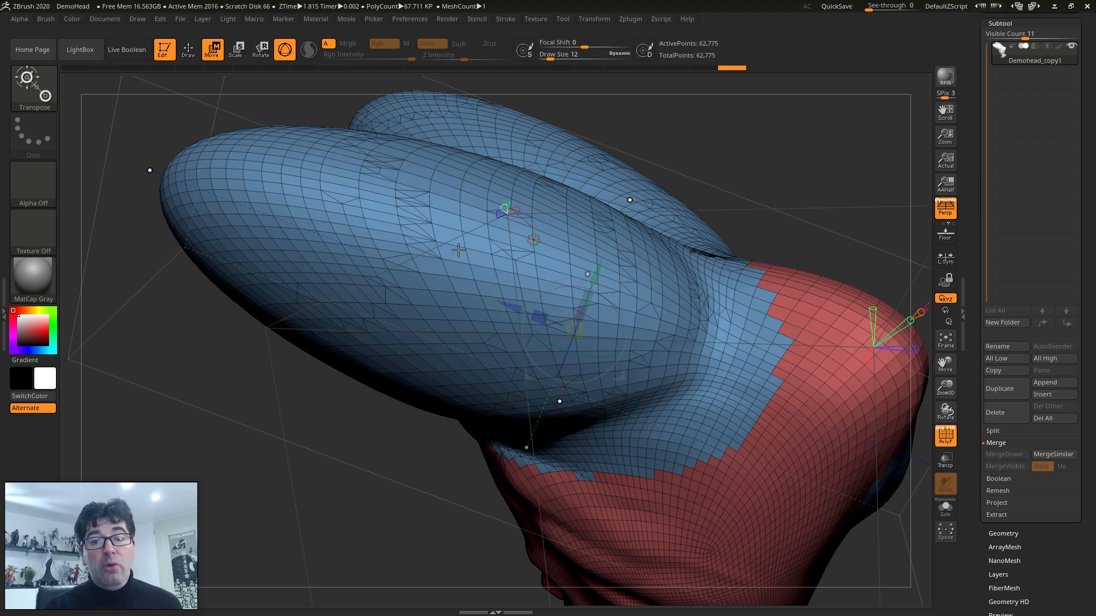
{"action": "right_click_drag", "start_coordinate": [610, 336], "coordinate": [633, 256], "text": "ctrl"}
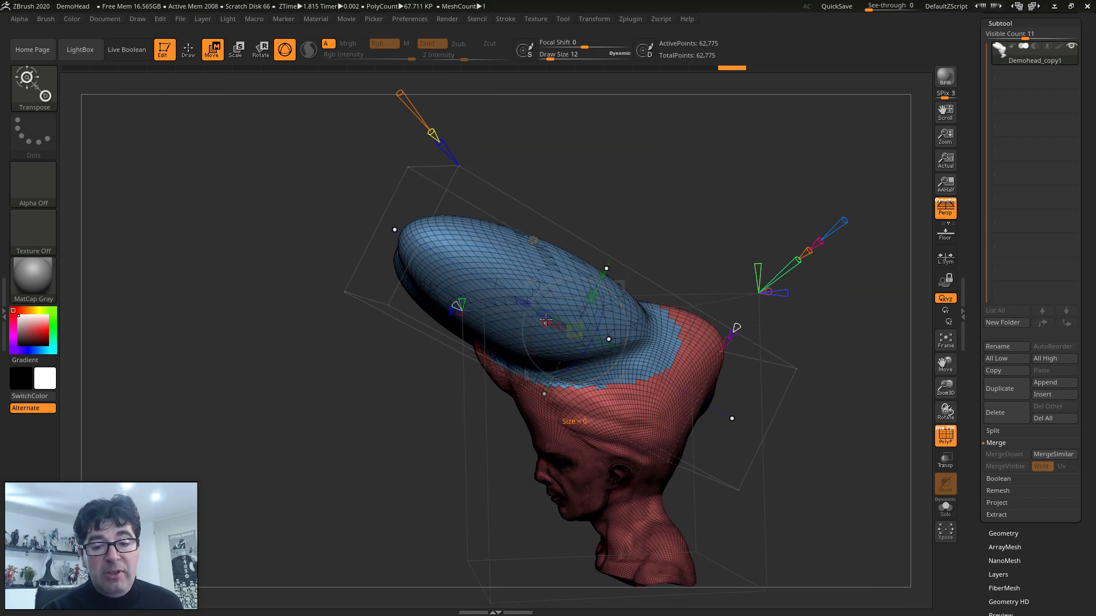
{"action": "left_click_drag", "start_coordinate": [547, 318], "coordinate": [594, 327]}
{"action": "left_click_drag", "start_coordinate": [703, 398], "coordinate": [656, 296]}
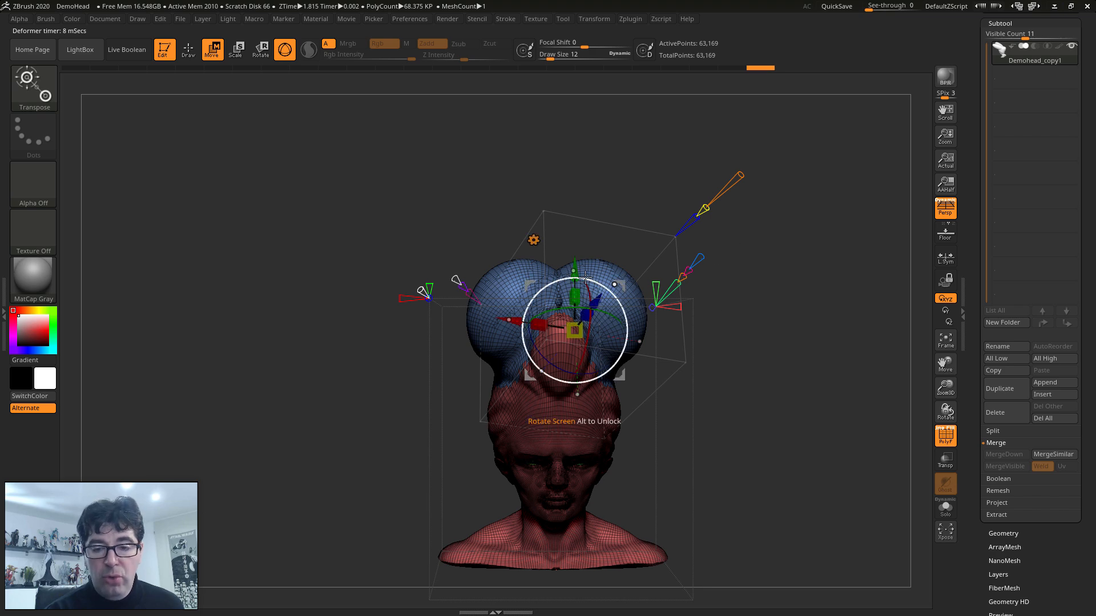
Try moving the primitive down into the face and back up to the hair, and hide the wireframe.
{"action": "left_click_drag", "start_coordinate": [580, 263], "coordinate": [582, 380]}
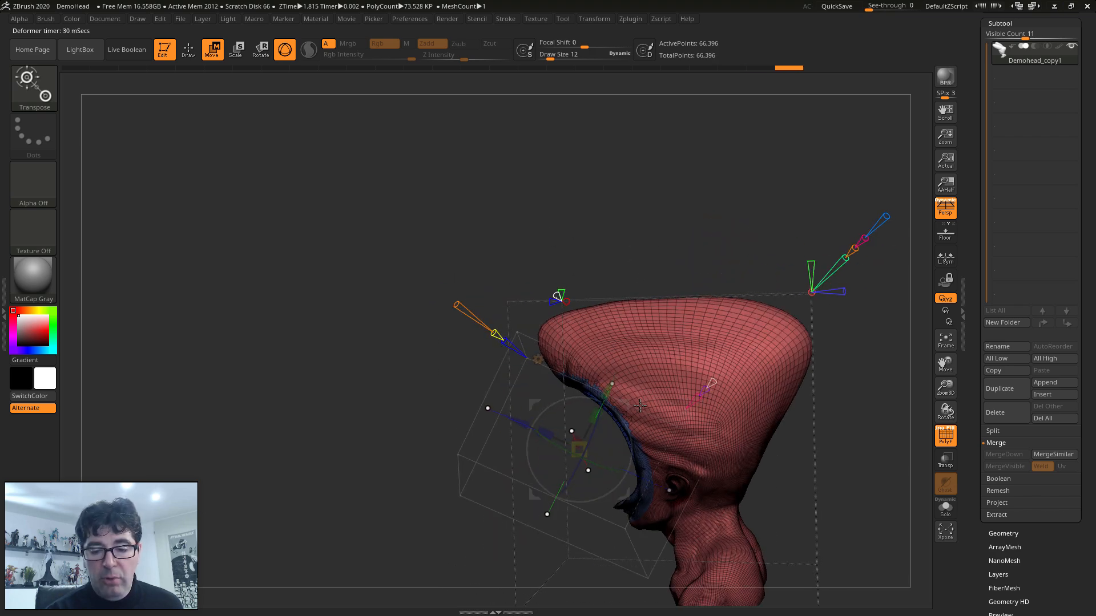
{"action": "left_click_drag", "start_coordinate": [640, 405], "coordinate": [645, 425]}
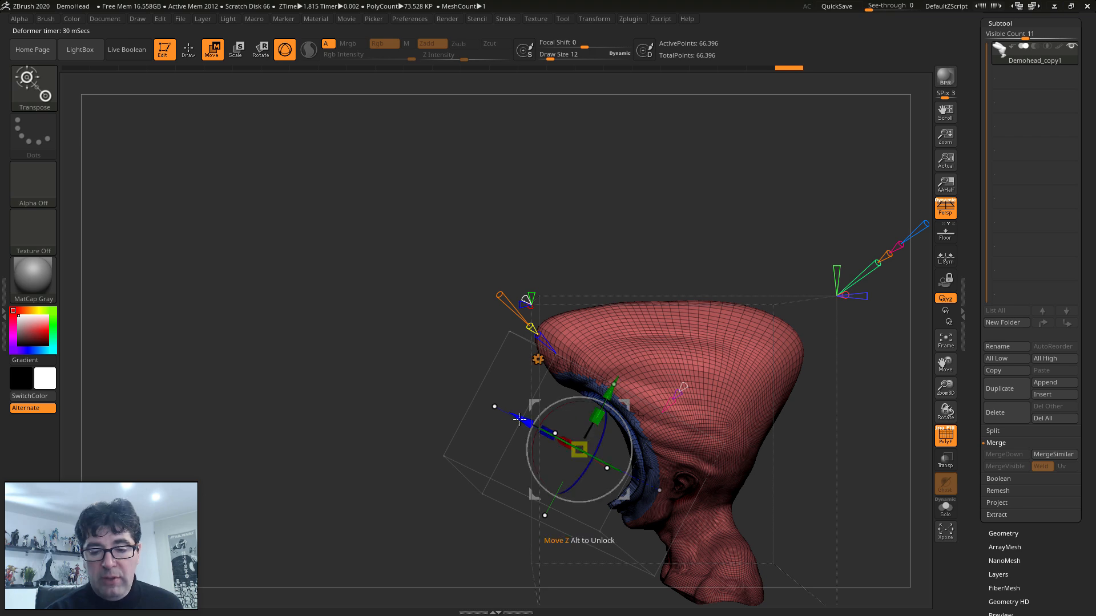
{"action": "left_click_drag", "start_coordinate": [536, 405], "coordinate": [654, 282]}
{"action": "key", "text": "shift+f"}
Try placing the mirrored primitives at the back of the hair and adjusting the New Surface and Primitive Type settings.
{"action": "left_click_drag", "start_coordinate": [489, 297], "coordinate": [608, 392]}
{"action": "right_click_drag", "start_coordinate": [607, 391], "coordinate": [566, 342]}
{"action": "left_click_drag", "start_coordinate": [601, 340], "coordinate": [628, 309]}
{"action": "right_click_drag", "start_coordinate": [690, 394], "coordinate": [700, 358]}
{"action": "right_click_drag", "start_coordinate": [637, 389], "coordinate": [422, 249]}
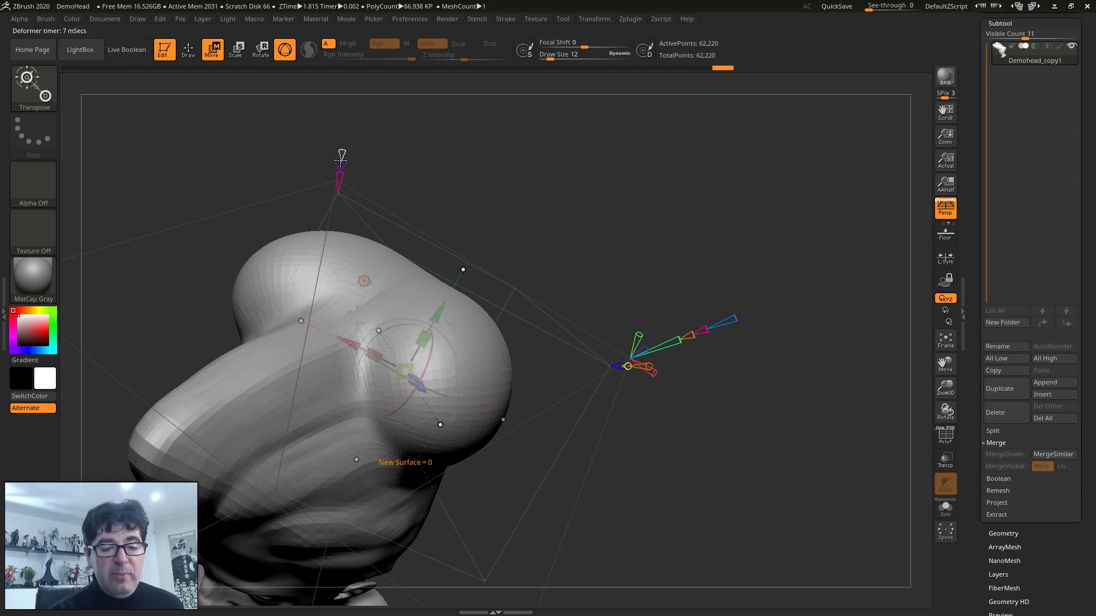
{"action": "mouse_move", "coordinate": [340, 171]}
{"action": "left_mouse_down"}
{"action": "mouse_move", "coordinate": [341, 194]}
{"action": "mouse_move", "coordinate": [341, 160]}
{"action": "mouse_move", "coordinate": [342, 178]}
{"action": "mouse_move", "coordinate": [342, 169]}
{"action": "left_mouse_up"}
{"action": "left_click_drag", "start_coordinate": [646, 403], "coordinate": [628, 419]}
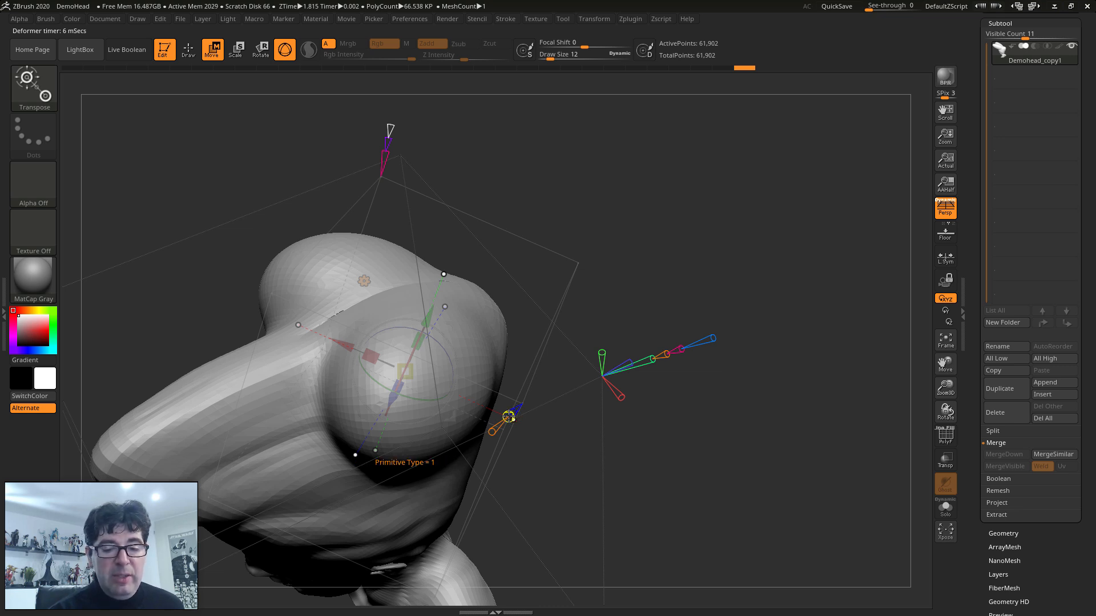
{"action": "left_click_drag", "start_coordinate": [497, 432], "coordinate": [454, 446]}
Undo the primitive edits step by step back to the single primitive above the hair.
{"action": "key", "text": "ctrl+z"}
{"action": "key", "text": "ctrl+z"}
{"action": "key", "text": "ctrl+z"}
{"action": "key", "text": "ctrl+z"}
{"action": "key", "text": "ctrl+z"}
{"action": "key", "text": "ctrl+z"}
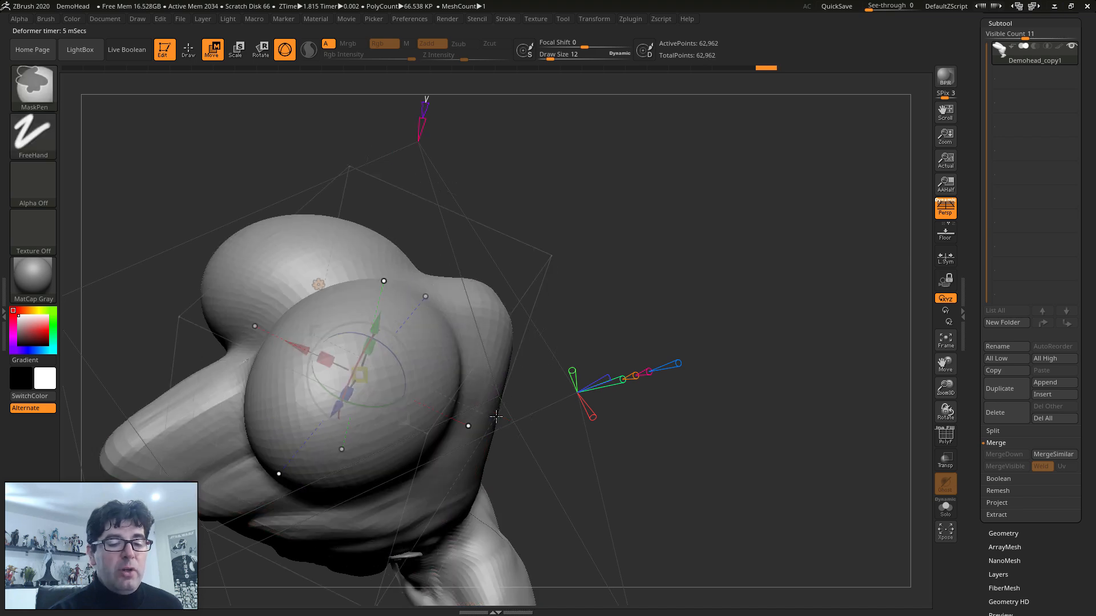
{"action": "key", "text": "ctrl+z"}
{"action": "key", "text": "ctrl+z"}
{"action": "key", "text": "ctrl+z"}
{"action": "key", "text": "ctrl+z"}
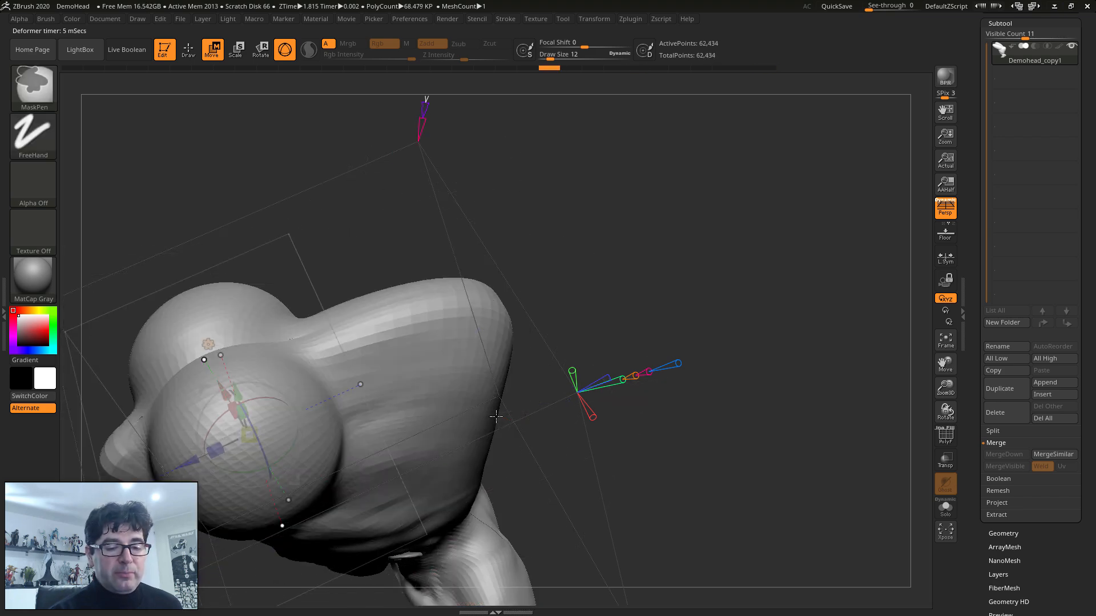
{"action": "key", "text": "ctrl+z"}
{"action": "key", "text": "ctrl+z"}
{"action": "key", "text": "ctrl+z"}
{"action": "key", "text": "ctrl+z"}
{"action": "key", "text": "ctrl+z"}
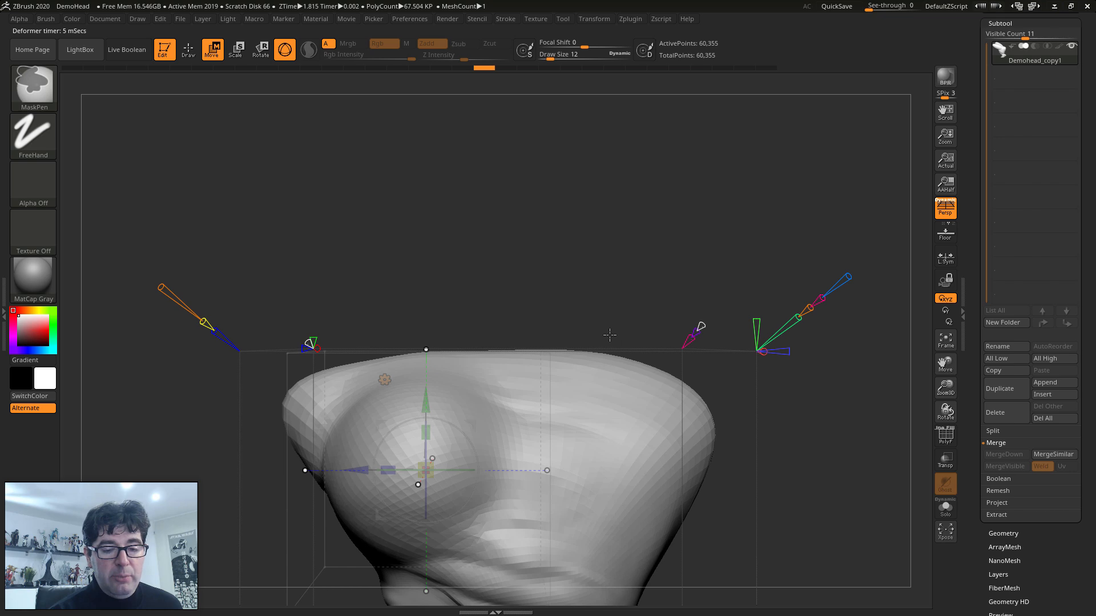
{"action": "key", "text": "ctrl+z"}
{"action": "key", "text": "ctrl+z"}
{"action": "key", "text": "ctrl+z"}
{"action": "key", "text": "ctrl+z"}
{"action": "key", "text": "ctrl+z"}
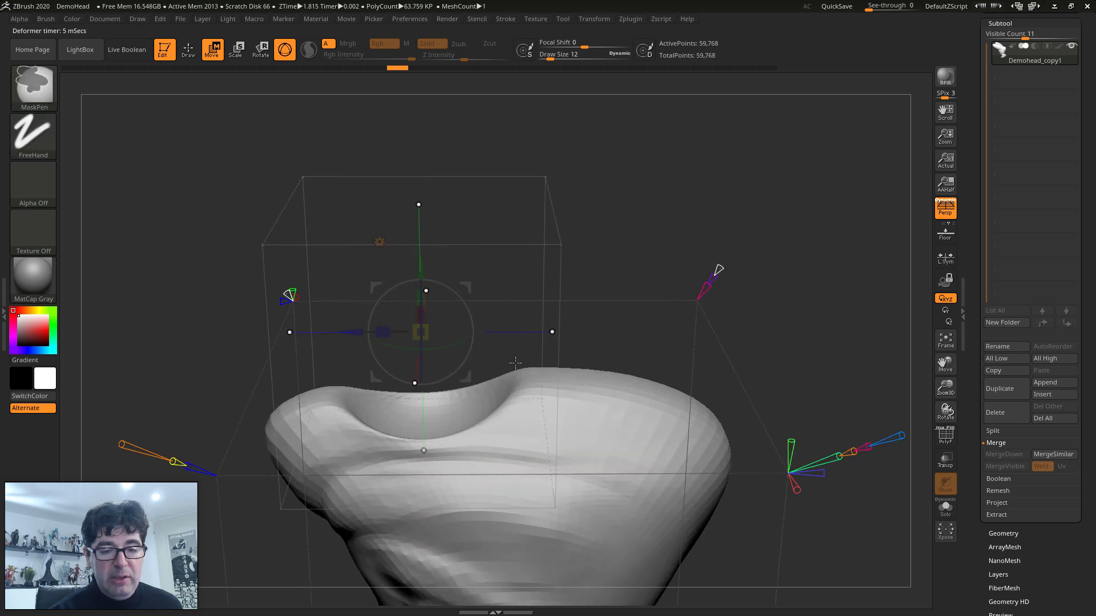
Lower the primitive into the top of the hair as a rounded bump and change its Primitive Type.
{"action": "left_click_drag", "start_coordinate": [503, 373], "coordinate": [505, 342]}
{"action": "left_click_drag", "start_coordinate": [680, 372], "coordinate": [601, 338], "text": "alt"}
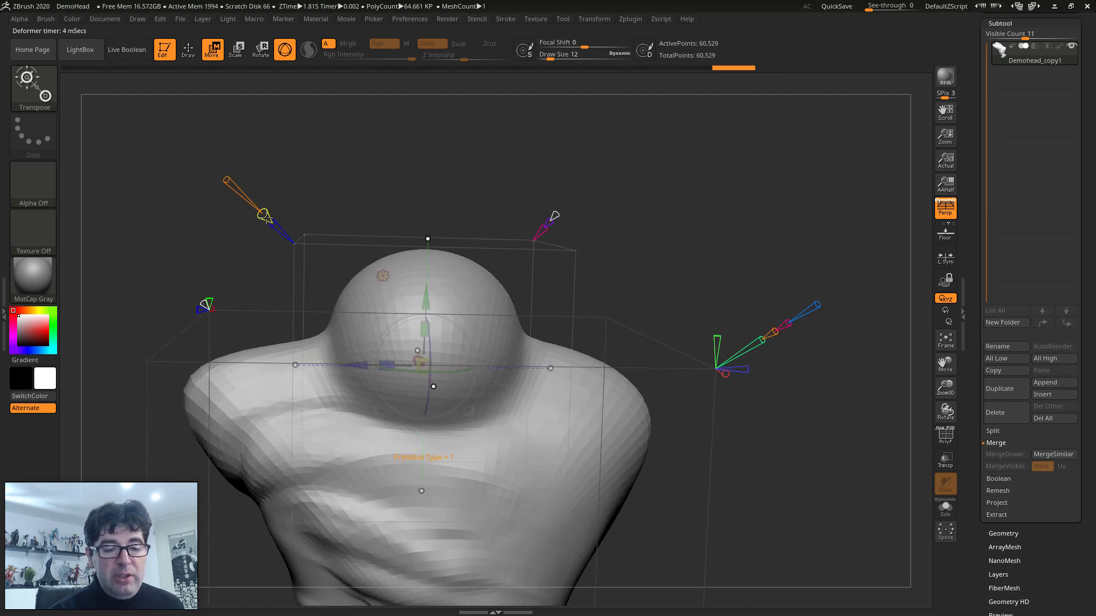
{"action": "left_click_drag", "start_coordinate": [264, 217], "coordinate": [226, 177]}
Shape and tilt the primitive into a cone on top of the hair with its wide end facing backward.
{"action": "left_click_drag", "start_coordinate": [352, 259], "coordinate": [437, 312]}
{"action": "left_click_drag", "start_coordinate": [325, 291], "coordinate": [367, 324]}
{"action": "left_click_drag", "start_coordinate": [292, 344], "coordinate": [301, 344]}
{"action": "left_click_drag", "start_coordinate": [162, 337], "coordinate": [200, 303], "text": "alt"}
{"action": "left_click_drag", "start_coordinate": [306, 389], "coordinate": [353, 387]}
{"action": "left_click_drag", "start_coordinate": [630, 335], "coordinate": [590, 335]}
{"action": "mouse_move", "coordinate": [591, 336]}
{"action": "right_mouse_down"}
{"action": "mouse_move", "coordinate": [650, 335]}
{"action": "mouse_move", "coordinate": [574, 325]}
{"action": "right_mouse_up"}
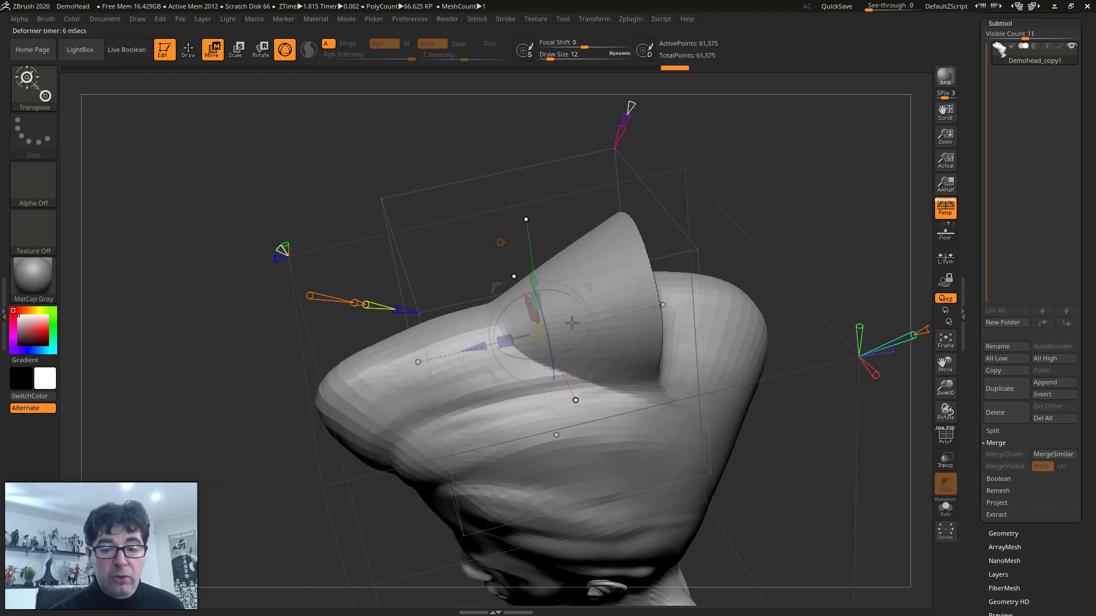
Reshape the cone primitive and move it backward over the crown of the hair, with the polyframe display turned on.
{"action": "left_click_drag", "start_coordinate": [352, 302], "coordinate": [304, 296]}
{"action": "left_click_drag", "start_coordinate": [394, 303], "coordinate": [410, 330]}
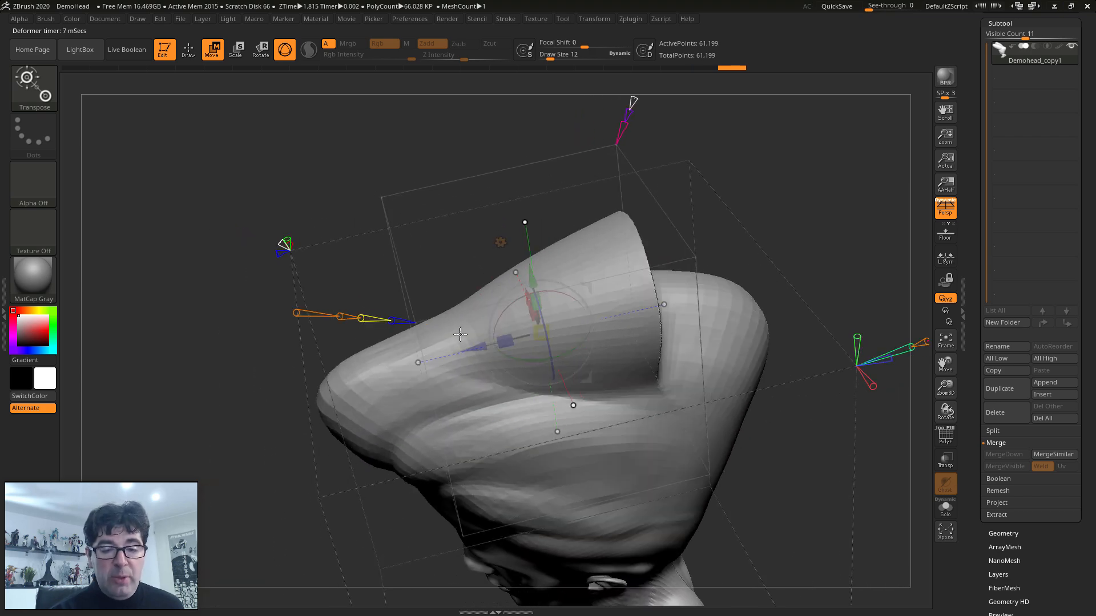
{"action": "left_click_drag", "start_coordinate": [508, 343], "coordinate": [548, 332]}
{"action": "key", "text": "shift+f"}
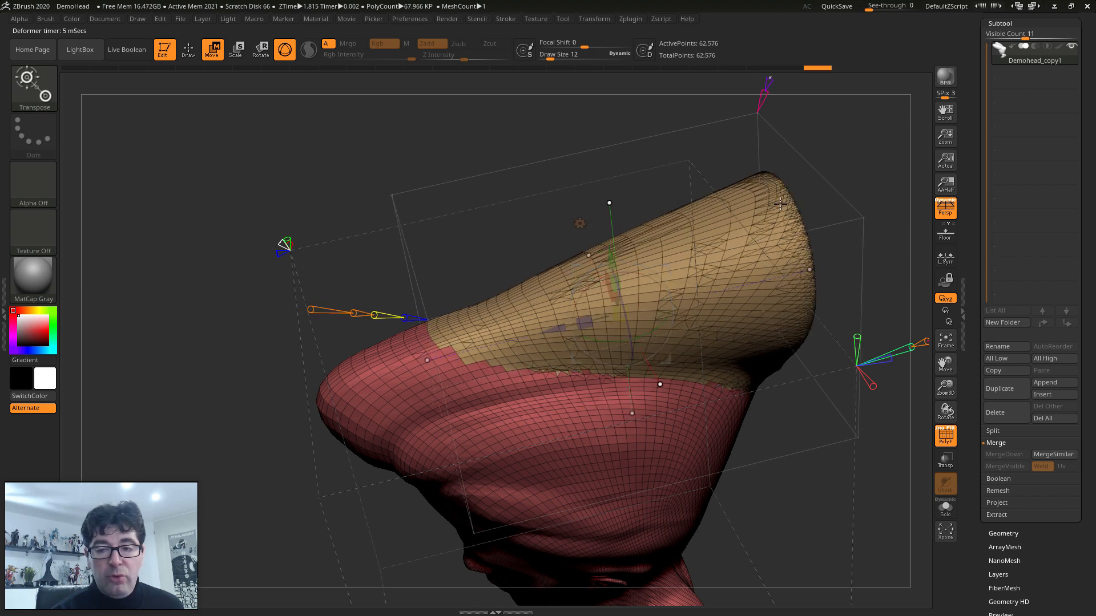
{"action": "left_click_drag", "start_coordinate": [821, 324], "coordinate": [764, 367]}
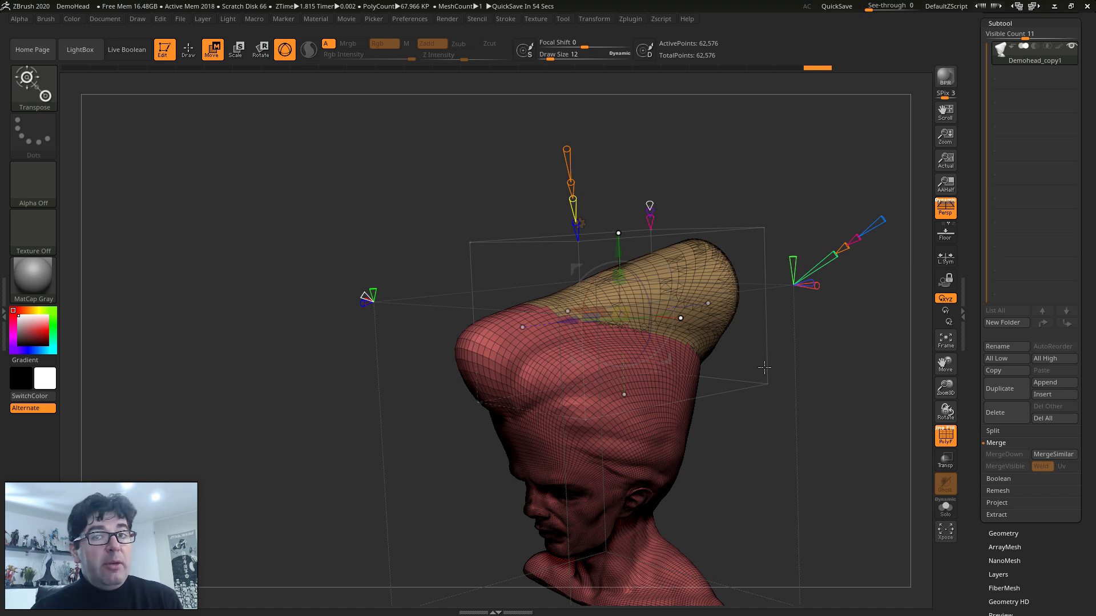
Adjust the tapered primitive on the back of the hair so that its wide end points up and backward.
{"action": "right_click_drag", "start_coordinate": [699, 316], "coordinate": [664, 358]}
{"action": "mouse_move", "coordinate": [607, 245]}
{"action": "left_mouse_down"}
{"action": "mouse_move", "coordinate": [624, 269]}
{"action": "mouse_move", "coordinate": [614, 235]}
{"action": "left_mouse_up"}
{"action": "left_click_drag", "start_coordinate": [730, 275], "coordinate": [674, 293]}
{"action": "mouse_move", "coordinate": [501, 358]}
{"action": "left_mouse_down"}
{"action": "mouse_move", "coordinate": [570, 335]}
{"action": "mouse_move", "coordinate": [492, 365]}
{"action": "left_mouse_up"}
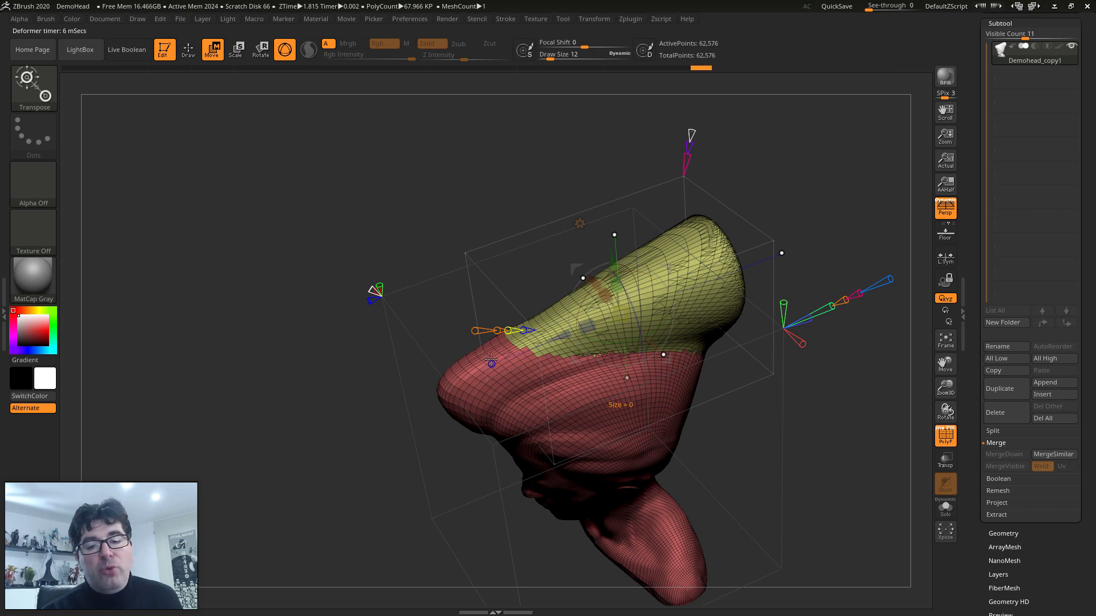
{"action": "left_click_drag", "start_coordinate": [722, 392], "coordinate": [660, 322], "text": "alt"}
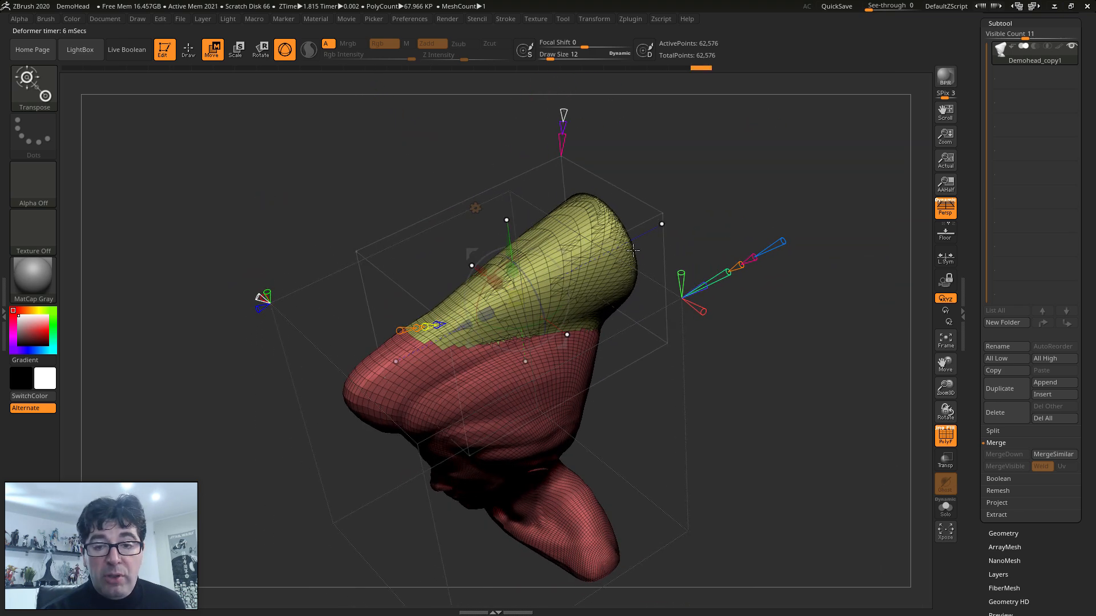
{"action": "left_click_drag", "start_coordinate": [579, 139], "coordinate": [559, 188], "text": "alt"}
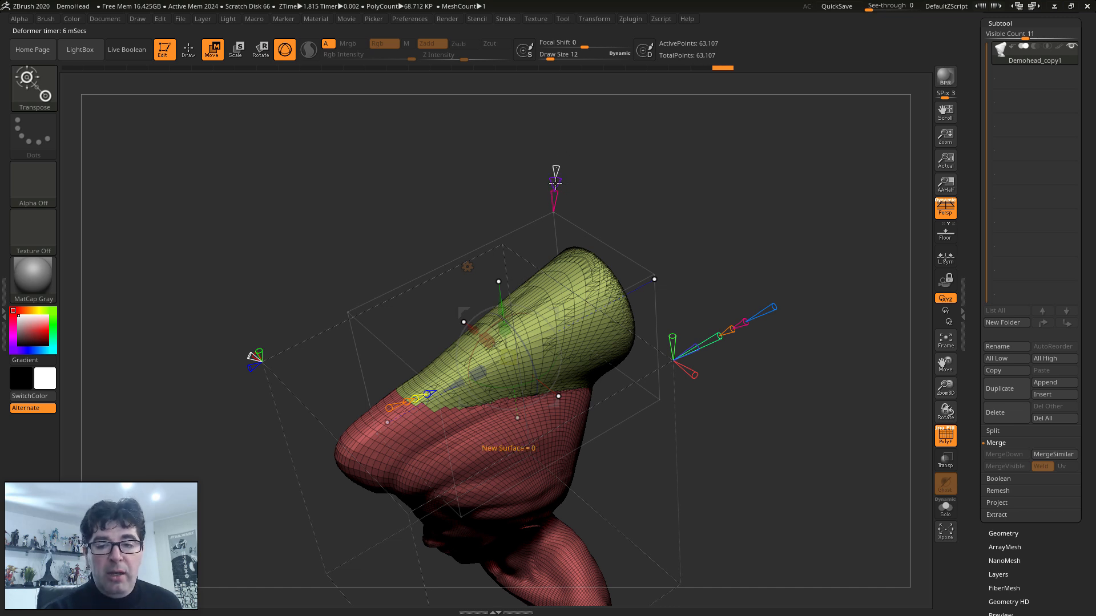
Adjust the primitive's Tessellate setting and set its Opacity to 0.76.
{"action": "mouse_move", "coordinate": [729, 330]}
{"action": "left_mouse_down"}
{"action": "mouse_move", "coordinate": [713, 336]}
{"action": "mouse_move", "coordinate": [728, 330]}
{"action": "left_mouse_up"}
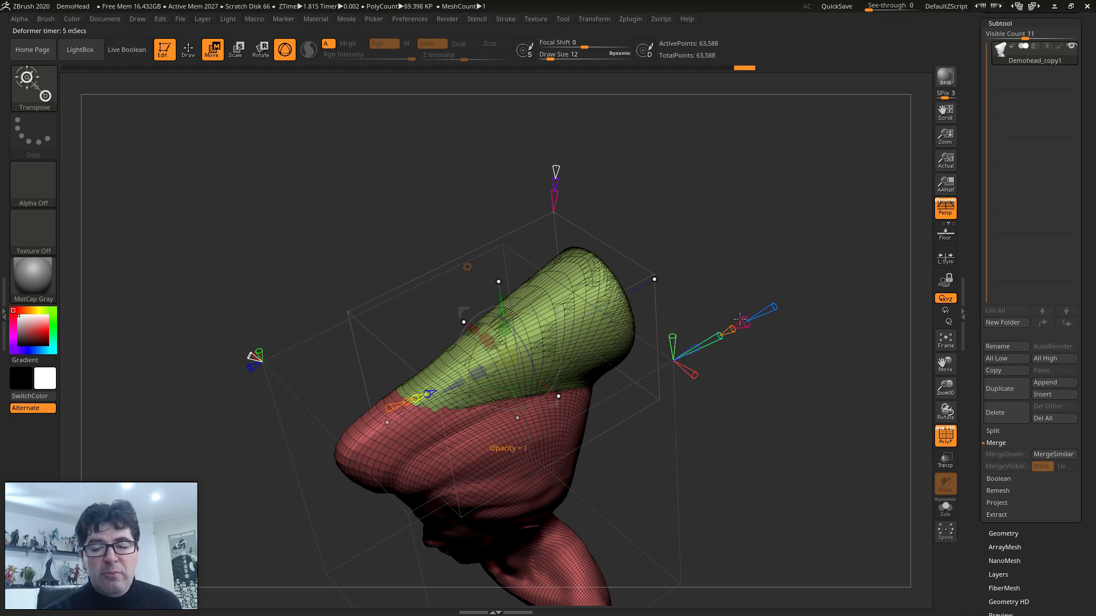
{"action": "mouse_move", "coordinate": [741, 320]}
{"action": "left_mouse_down"}
{"action": "mouse_move", "coordinate": [787, 313]}
{"action": "mouse_move", "coordinate": [749, 318]}
{"action": "mouse_move", "coordinate": [760, 313]}
{"action": "left_mouse_up"}
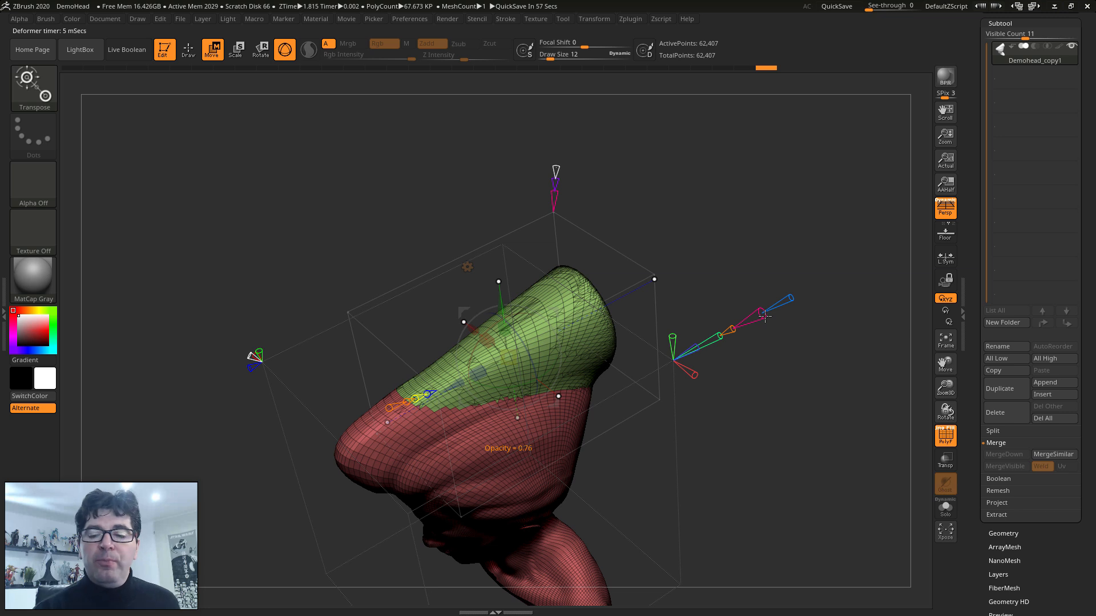
{"action": "mouse_move", "coordinate": [795, 297]}
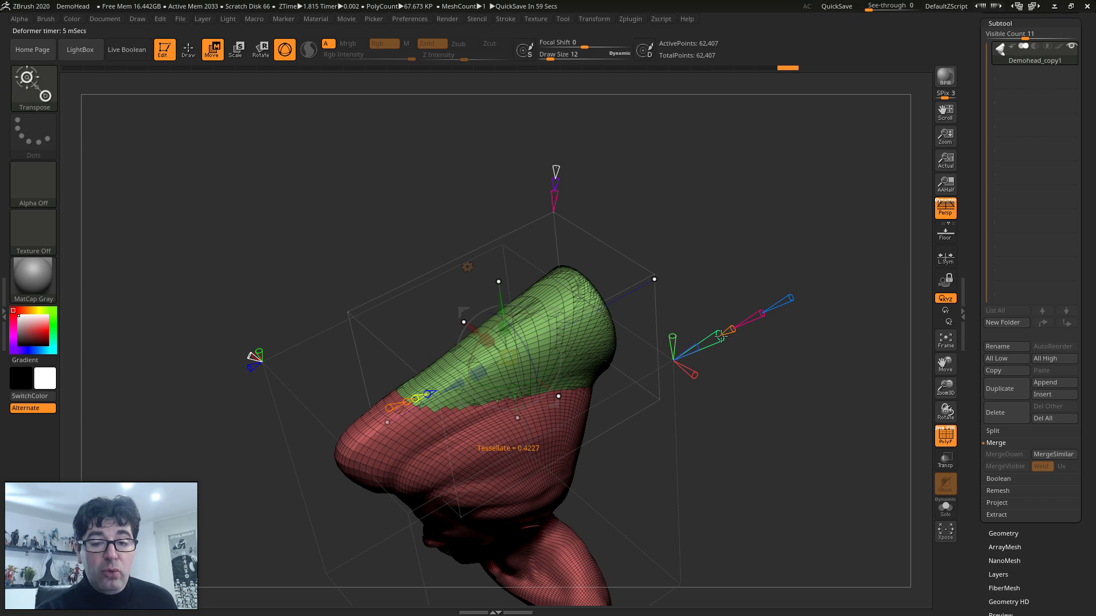
{"action": "left_click_drag", "start_coordinate": [663, 234], "coordinate": [624, 181]}
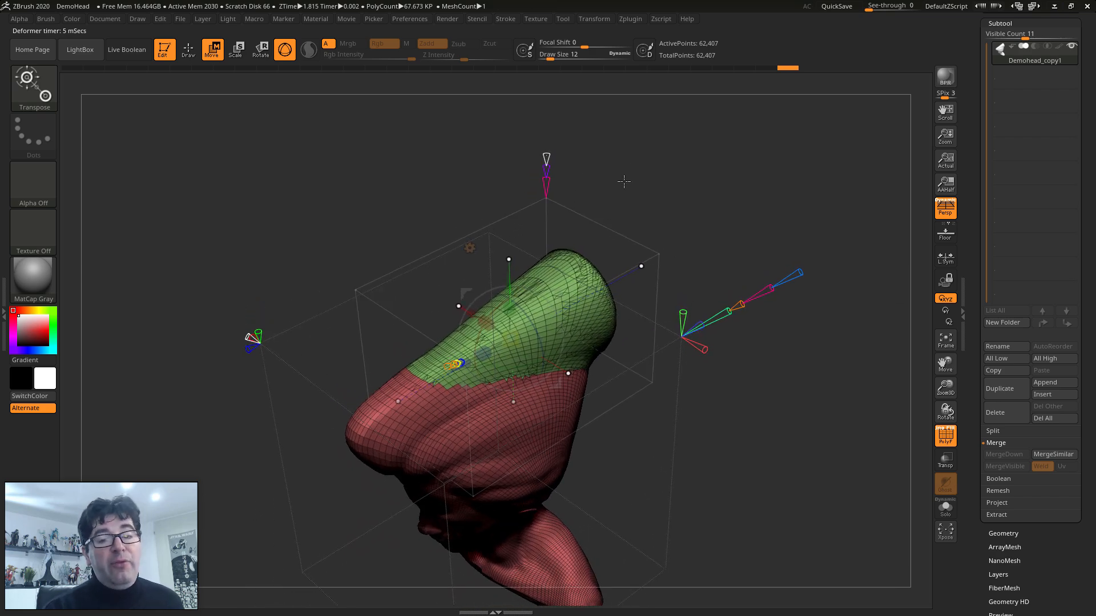
Start a new primitive and place it behind the cone's wide end as a second flared section.
{"action": "left_click", "coordinate": [545, 156]}
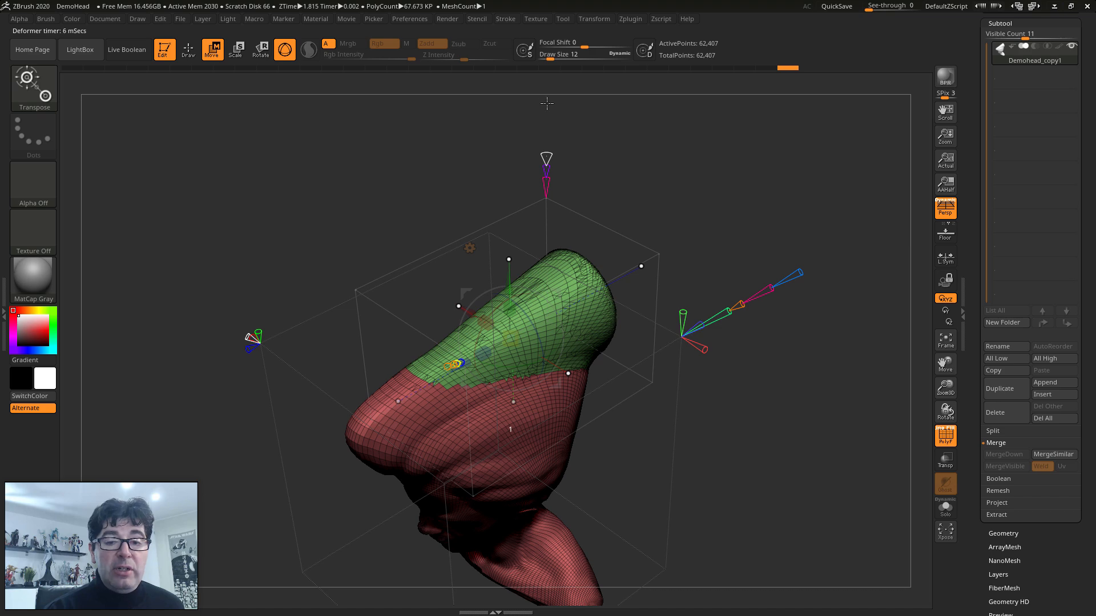
{"action": "left_click_drag", "start_coordinate": [548, 91], "coordinate": [548, 92]}
{"action": "left_click_drag", "start_coordinate": [644, 296], "coordinate": [577, 210]}
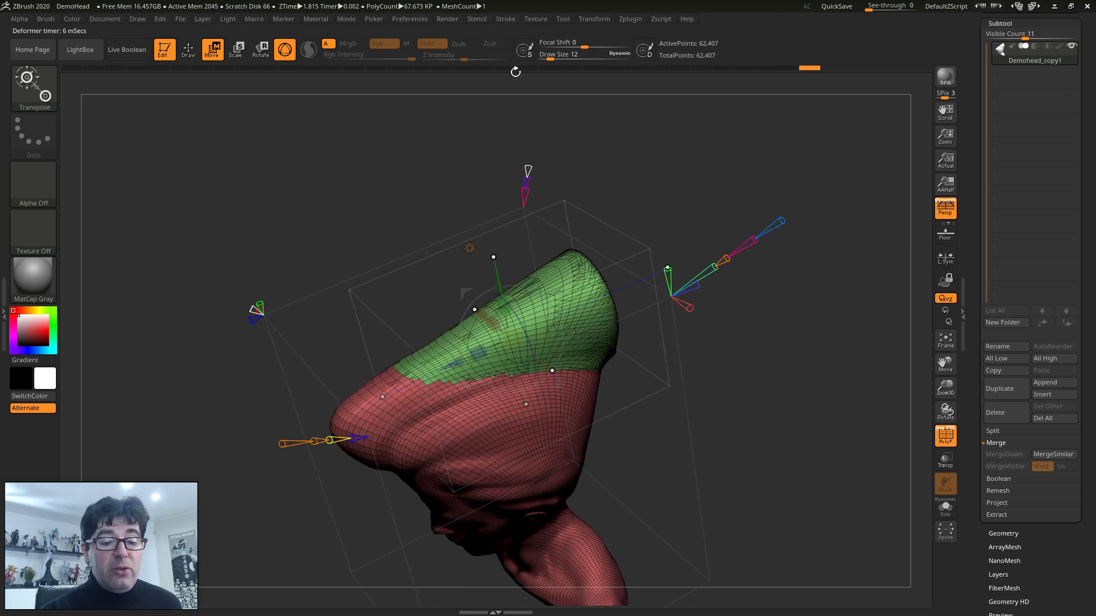
{"action": "mouse_move", "coordinate": [500, 279]}
{"action": "left_mouse_down"}
{"action": "mouse_move", "coordinate": [494, 245]}
{"action": "mouse_move", "coordinate": [500, 282]}
{"action": "left_mouse_up"}
{"action": "left_click_drag", "start_coordinate": [442, 371], "coordinate": [532, 344]}
{"action": "left_click_drag", "start_coordinate": [733, 395], "coordinate": [702, 373]}
{"action": "left_click_drag", "start_coordinate": [730, 308], "coordinate": [651, 440], "text": "alt"}
Start another primitive beyond the flared section and shape it into a pointed spike.
{"action": "left_click_drag", "start_coordinate": [556, 245], "coordinate": [576, 179]}
{"action": "left_click_drag", "start_coordinate": [448, 474], "coordinate": [518, 434]}
{"action": "left_click_drag", "start_coordinate": [667, 469], "coordinate": [719, 399]}
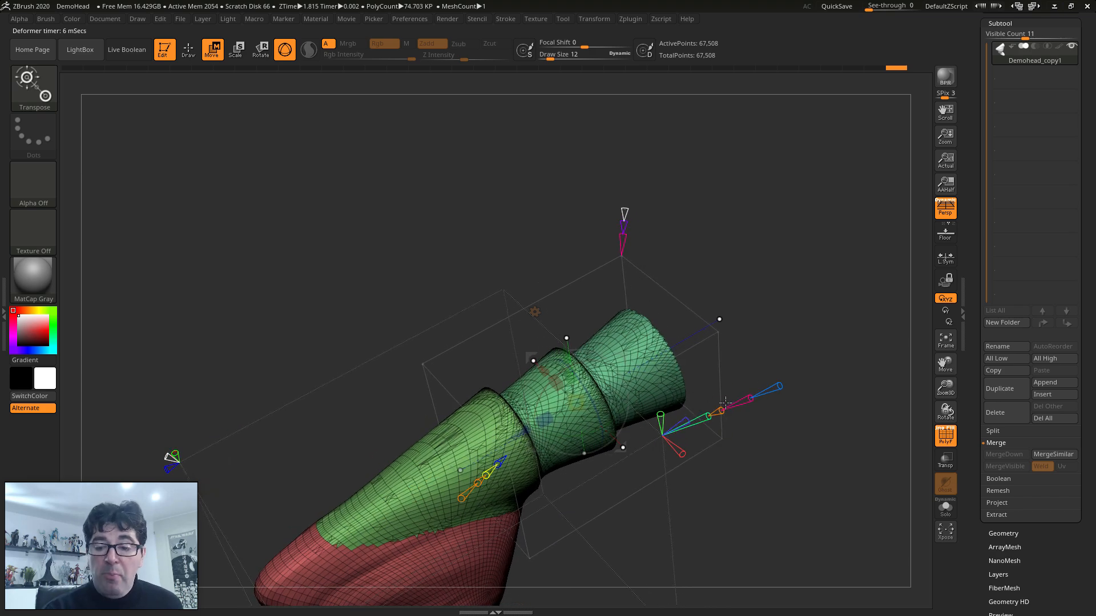
{"action": "left_click_drag", "start_coordinate": [607, 358], "coordinate": [337, 397]}
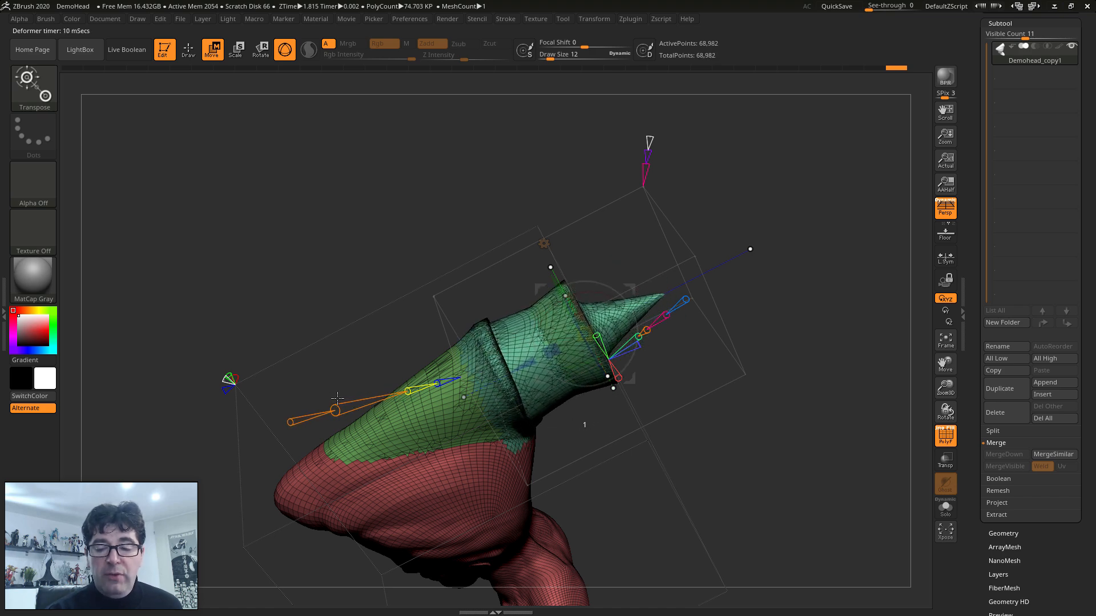
{"action": "left_click_drag", "start_coordinate": [603, 449], "coordinate": [617, 398]}
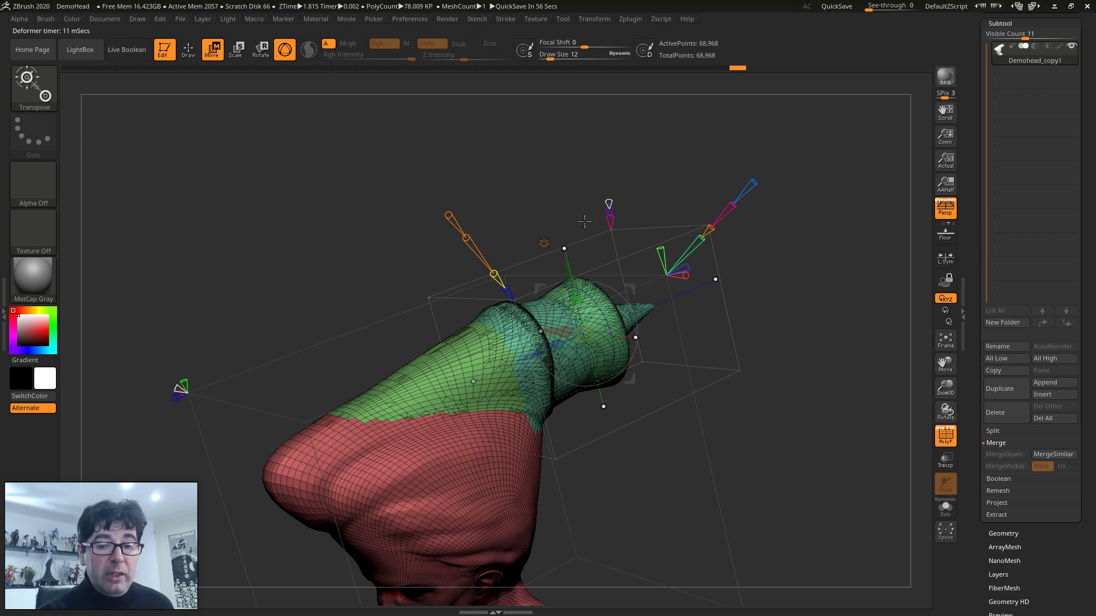
Start another primitive, bring it forward onto the middle of the hair and reshape it into a rounded mass.
{"action": "left_click_drag", "start_coordinate": [649, 223], "coordinate": [628, 114]}
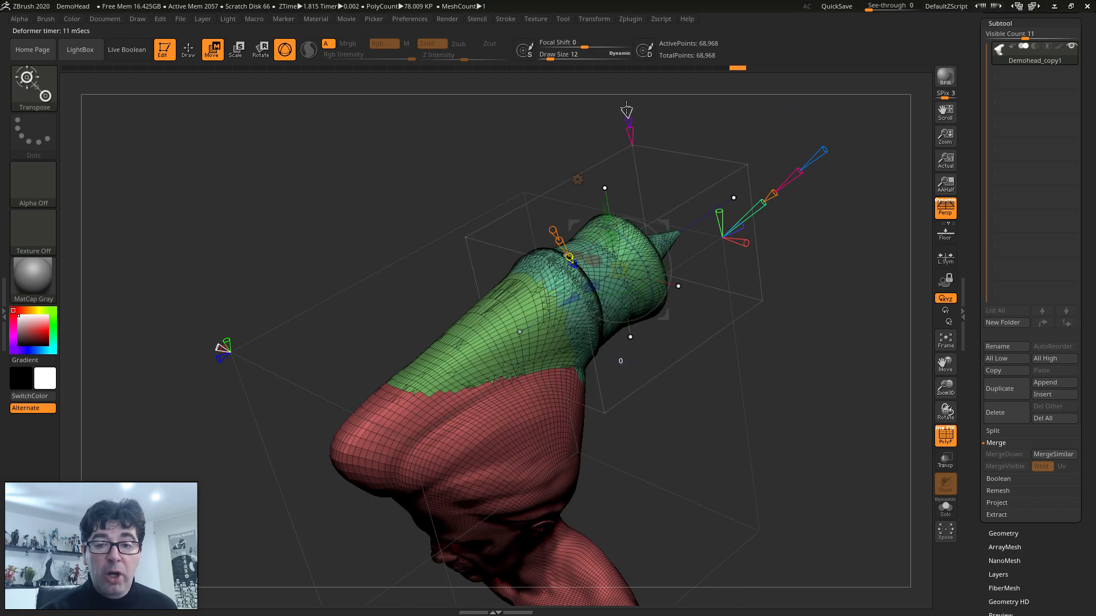
{"action": "right_click_drag", "start_coordinate": [572, 301], "coordinate": [542, 323], "text": "alt"}
{"action": "right_click_drag", "start_coordinate": [542, 323], "coordinate": [511, 325]}
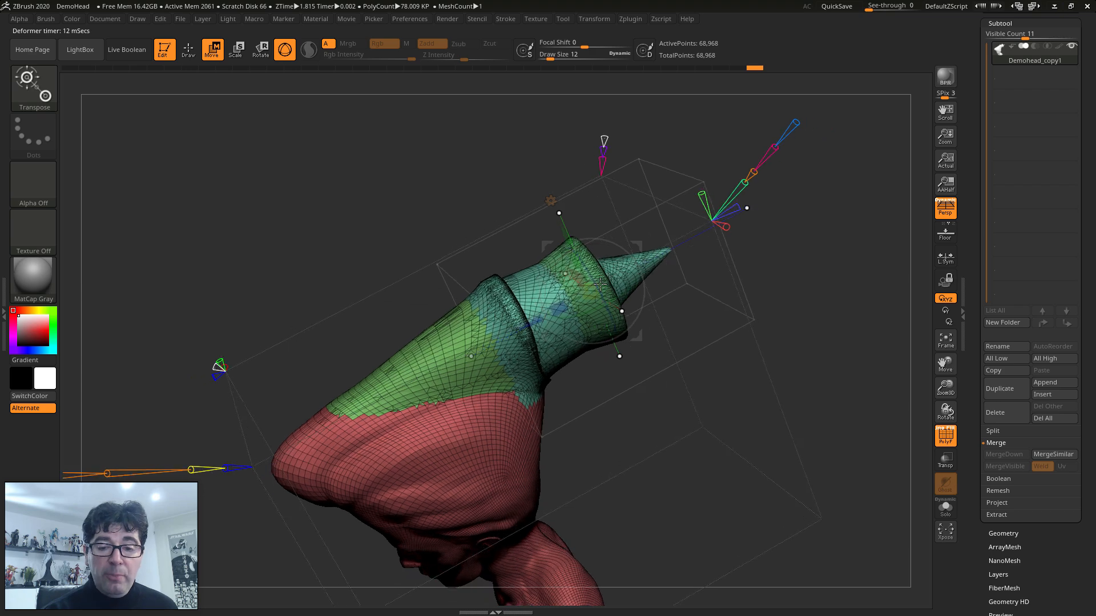
{"action": "left_click_drag", "start_coordinate": [538, 323], "coordinate": [400, 371]}
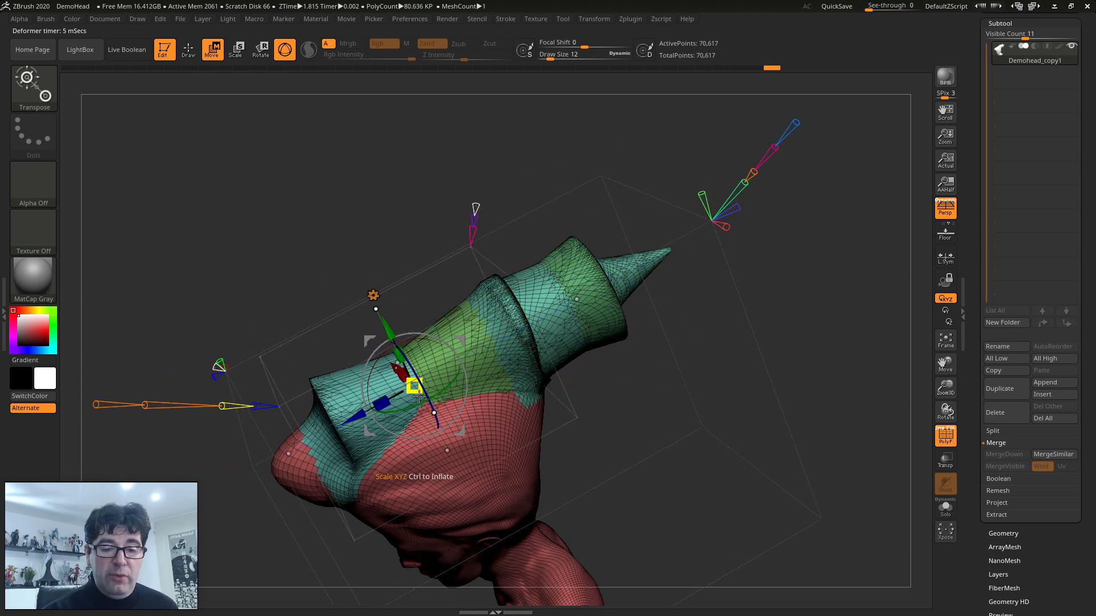
{"action": "right_click_drag", "start_coordinate": [522, 358], "coordinate": [541, 358]}
{"action": "left_click_drag", "start_coordinate": [298, 408], "coordinate": [302, 409]}
{"action": "right_click_drag", "start_coordinate": [274, 397], "coordinate": [220, 394]}
{"action": "mouse_move", "coordinate": [150, 408]}
{"action": "left_mouse_down"}
{"action": "mouse_move", "coordinate": [194, 409]}
{"action": "mouse_move", "coordinate": [148, 408]}
{"action": "mouse_move", "coordinate": [160, 408]}
{"action": "left_mouse_up"}
{"action": "right_click_drag", "start_coordinate": [246, 446], "coordinate": [406, 397], "text": "alt"}
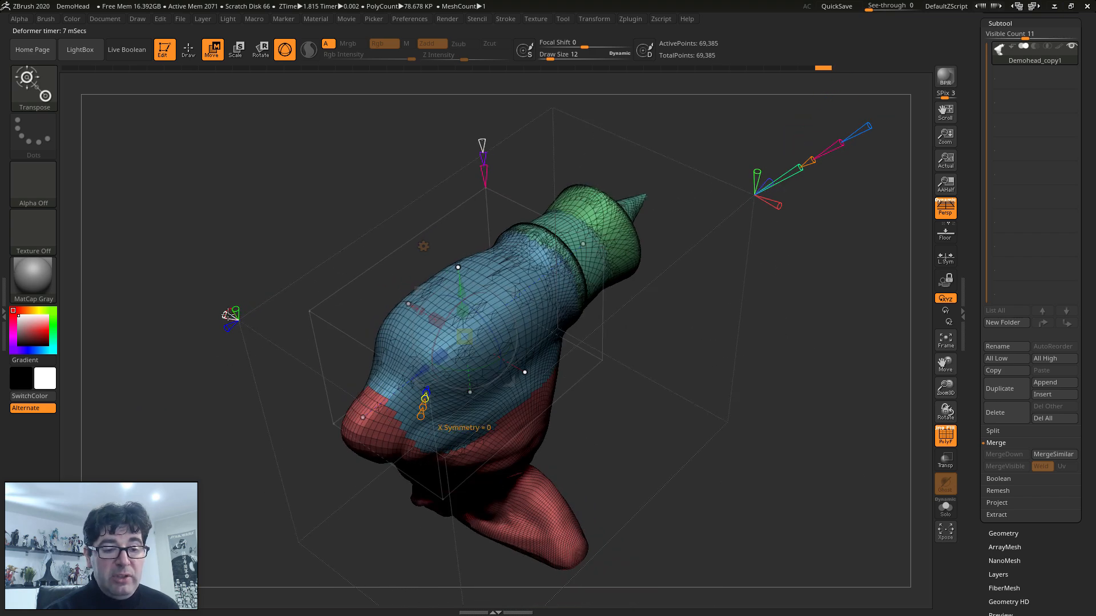
Mirror the primitive with X Symmetry and move it outward to form a bump on each side of the hair.
{"action": "left_click_drag", "start_coordinate": [161, 276], "coordinate": [162, 276]}
{"action": "right_click_drag", "start_coordinate": [274, 286], "coordinate": [325, 302]}
{"action": "left_click_drag", "start_coordinate": [412, 308], "coordinate": [438, 323]}
{"action": "mouse_move", "coordinate": [509, 391]}
{"action": "left_mouse_down"}
{"action": "mouse_move", "coordinate": [490, 371]}
{"action": "mouse_move", "coordinate": [491, 401]}
{"action": "left_mouse_up"}
{"action": "right_click_drag", "start_coordinate": [532, 385], "coordinate": [621, 392]}
{"action": "right_click_drag", "start_coordinate": [620, 391], "coordinate": [678, 417], "text": "alt"}
{"action": "left_click_drag", "start_coordinate": [536, 325], "coordinate": [519, 301]}
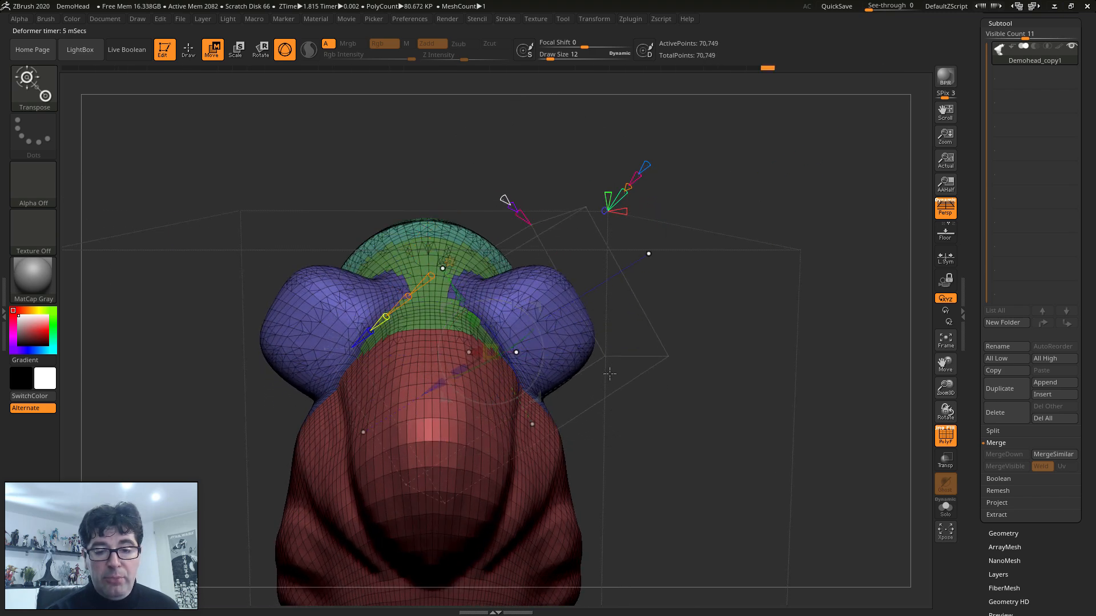
Stretch and tilt the mirrored side bumps into long rounded arms angled upward and outward.
{"action": "right_click_drag", "start_coordinate": [610, 369], "coordinate": [600, 396], "text": "alt"}
{"action": "left_click_drag", "start_coordinate": [450, 318], "coordinate": [477, 363]}
{"action": "right_click_drag", "start_coordinate": [562, 381], "coordinate": [499, 425]}
{"action": "left_click_drag", "start_coordinate": [499, 425], "coordinate": [402, 493]}
{"action": "right_click_drag", "start_coordinate": [641, 411], "coordinate": [676, 466], "text": "ctrl"}
{"action": "right_click_drag", "start_coordinate": [606, 451], "coordinate": [608, 424]}
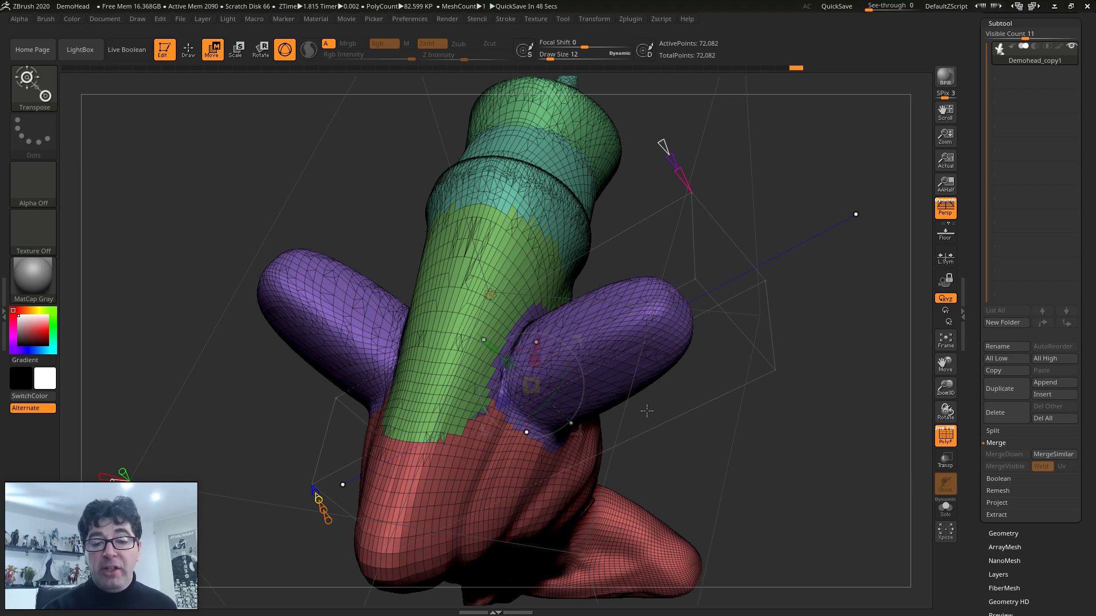
{"action": "right_click_drag", "start_coordinate": [750, 376], "coordinate": [738, 398]}
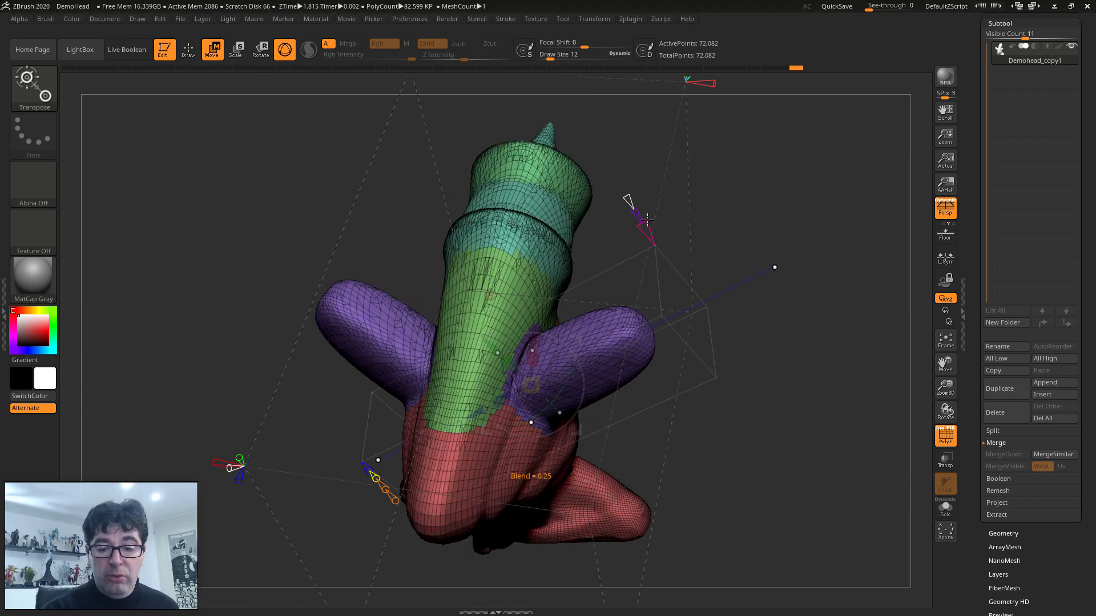
Set the side arms' Blend to 0 and their Opacity to 0.54.
{"action": "mouse_move", "coordinate": [649, 223]}
{"action": "left_mouse_down"}
{"action": "mouse_move", "coordinate": [641, 177]}
{"action": "mouse_move", "coordinate": [665, 231]}
{"action": "left_mouse_up"}
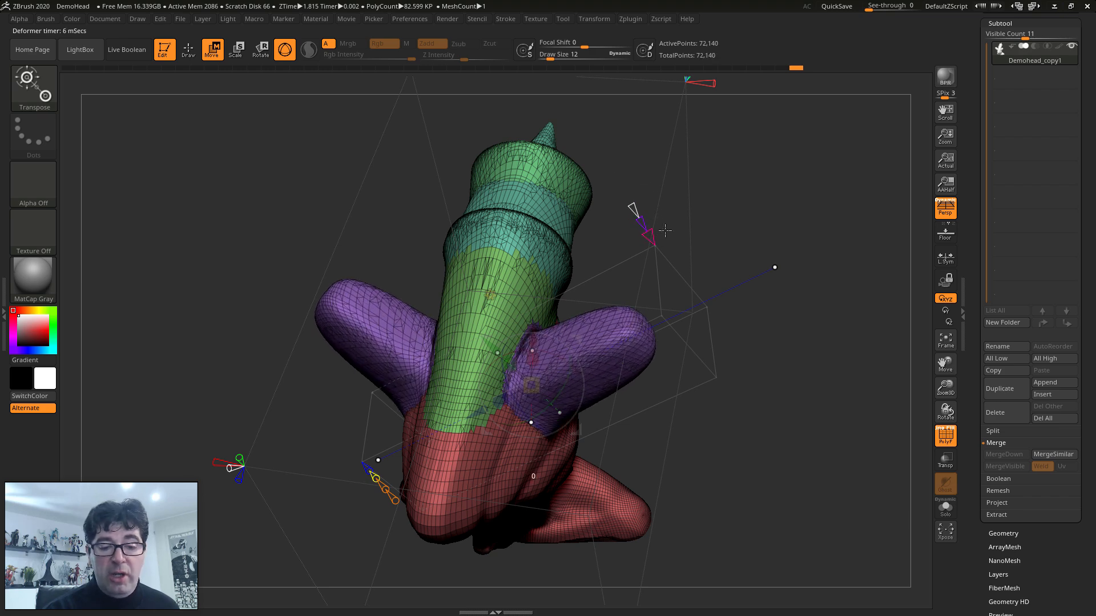
{"action": "right_click_drag", "start_coordinate": [654, 370], "coordinate": [702, 434], "text": "alt"}
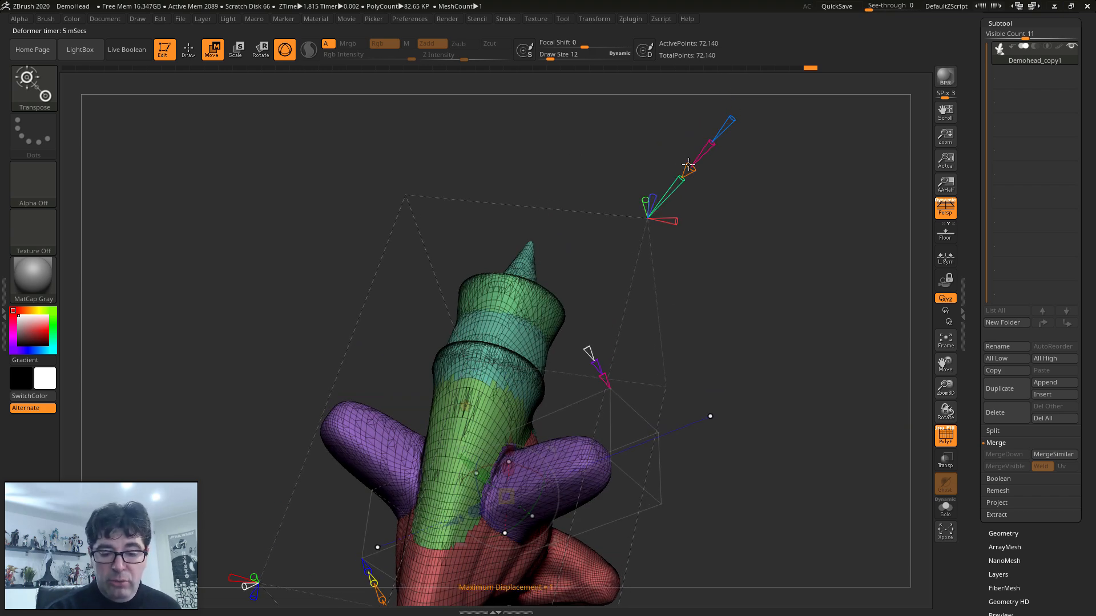
{"action": "left_click_drag", "start_coordinate": [709, 143], "coordinate": [720, 131]}
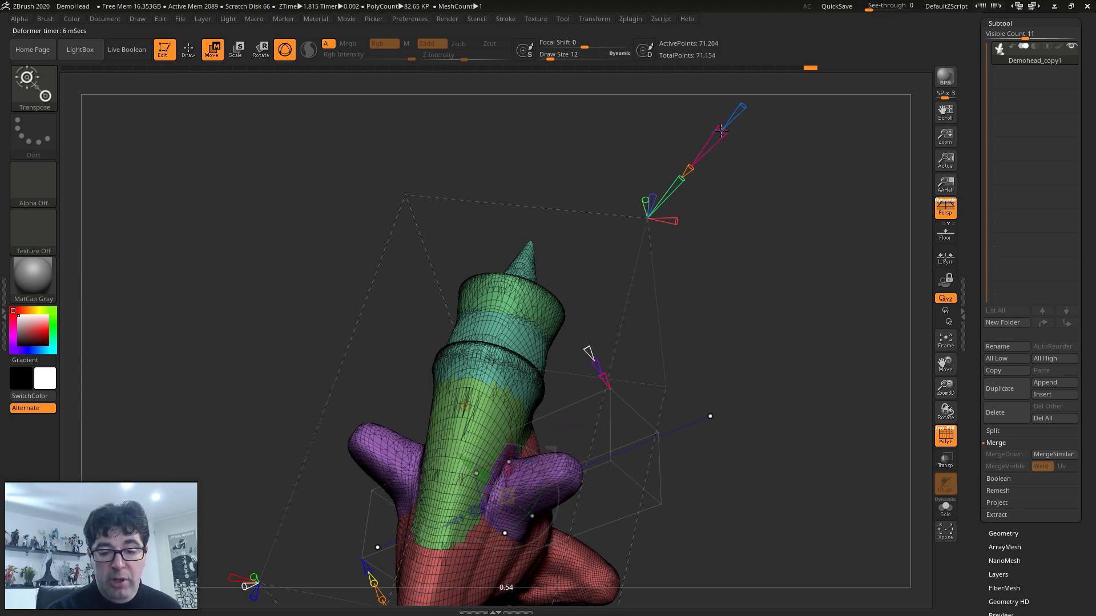
{"action": "left_click_drag", "start_coordinate": [683, 379], "coordinate": [598, 366]}
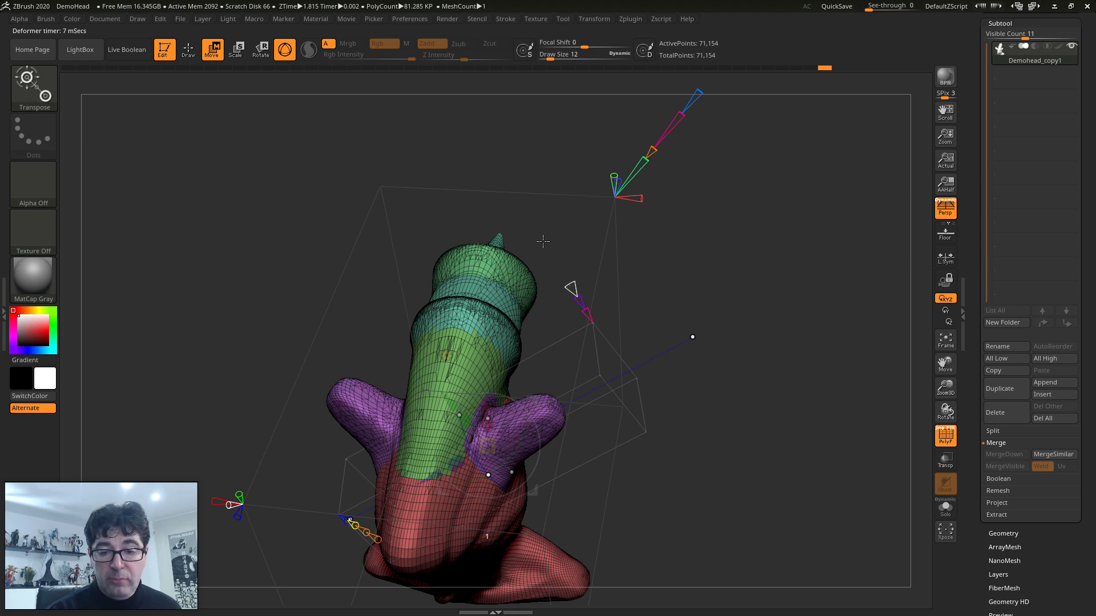
Start a new mirrored primitive at the ends of the side arms and move it outward to form squared tips.
{"action": "left_click_drag", "start_coordinate": [544, 242], "coordinate": [544, 241]}
{"action": "left_click_drag", "start_coordinate": [433, 477], "coordinate": [709, 449]}
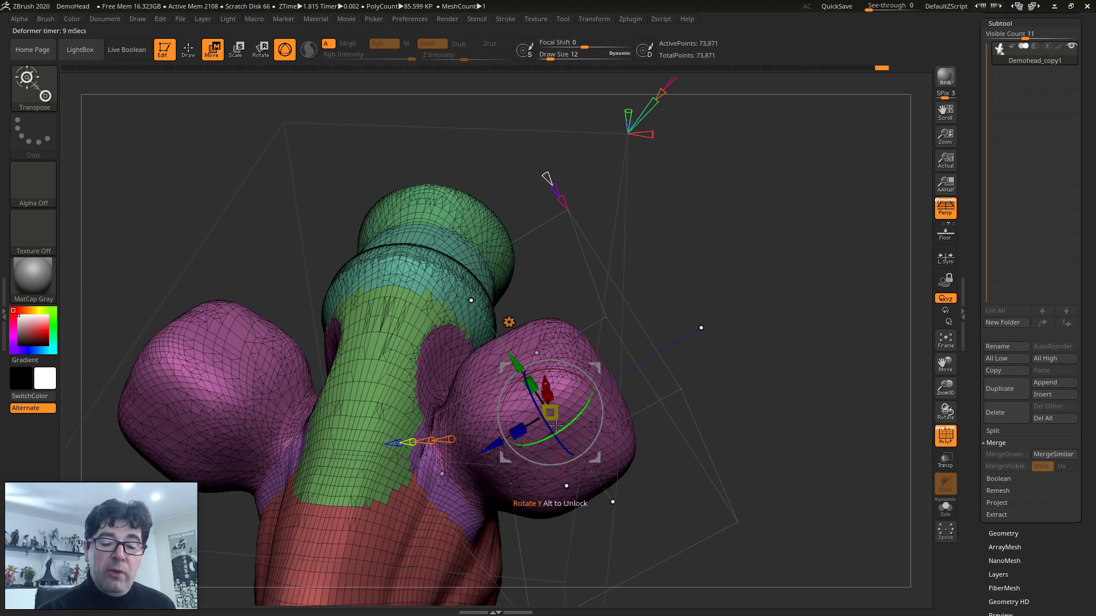
{"action": "left_click_drag", "start_coordinate": [488, 452], "coordinate": [556, 445]}
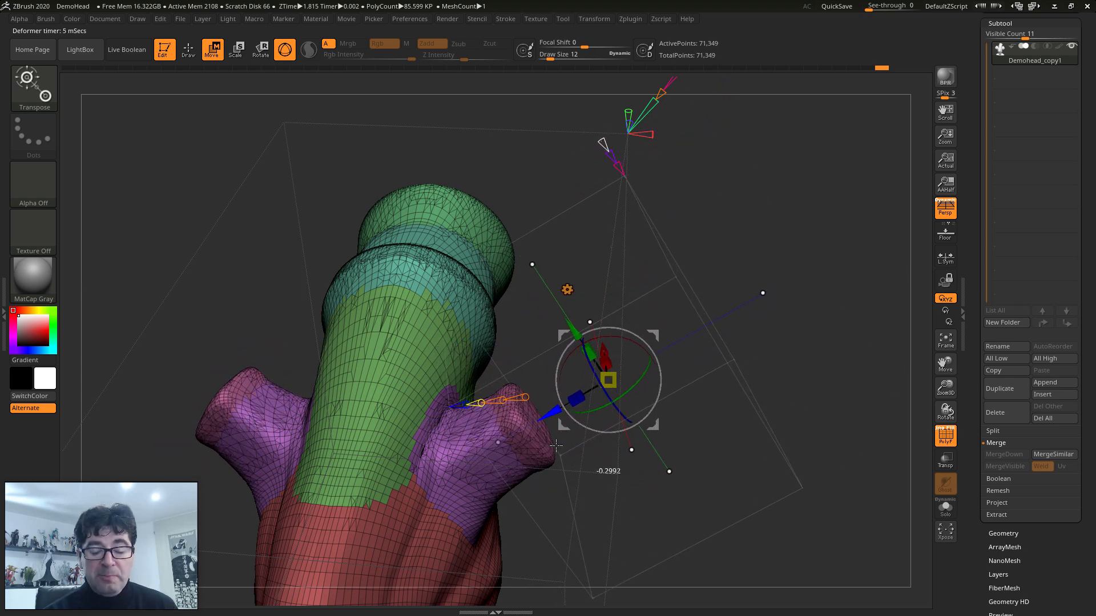
Turn off the polyframe display and examine the reshaped head from several sides.
{"action": "left_click_drag", "start_coordinate": [628, 468], "coordinate": [619, 447]}
{"action": "key", "text": "shift+f"}
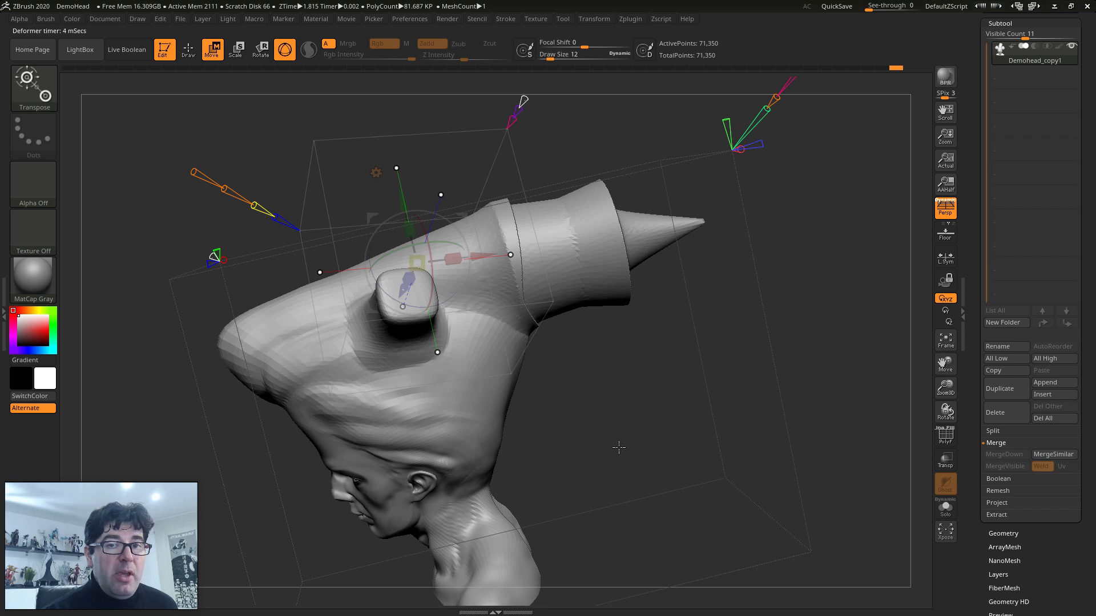
{"action": "left_click_drag", "start_coordinate": [726, 306], "coordinate": [694, 398], "text": "alt"}
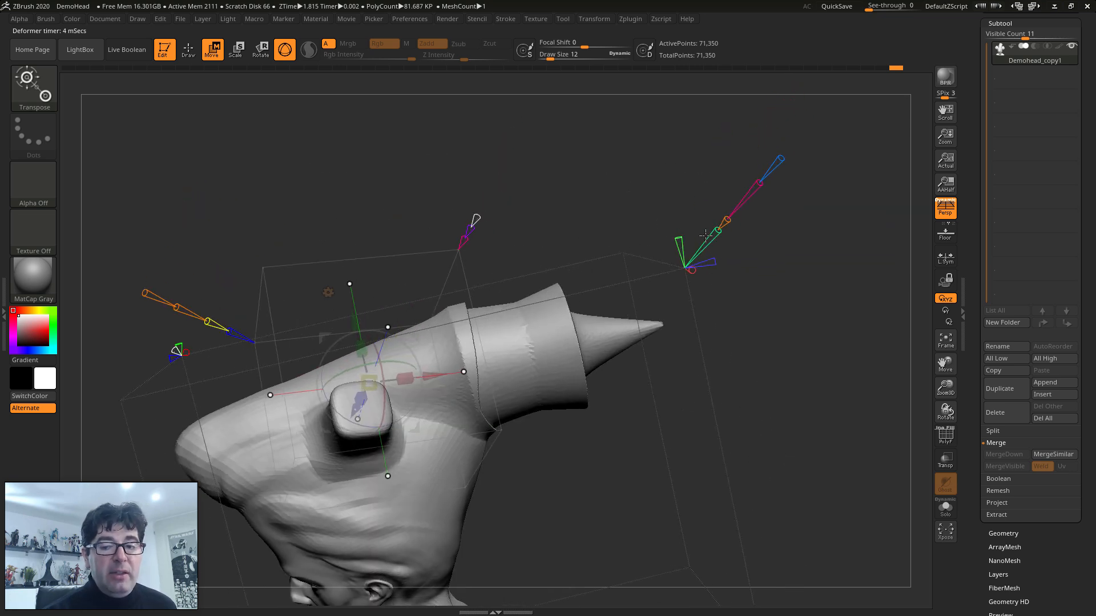
{"action": "right_click_drag", "start_coordinate": [496, 249], "coordinate": [541, 288]}
{"action": "right_click_drag", "start_coordinate": [584, 362], "coordinate": [582, 303], "text": "alt"}
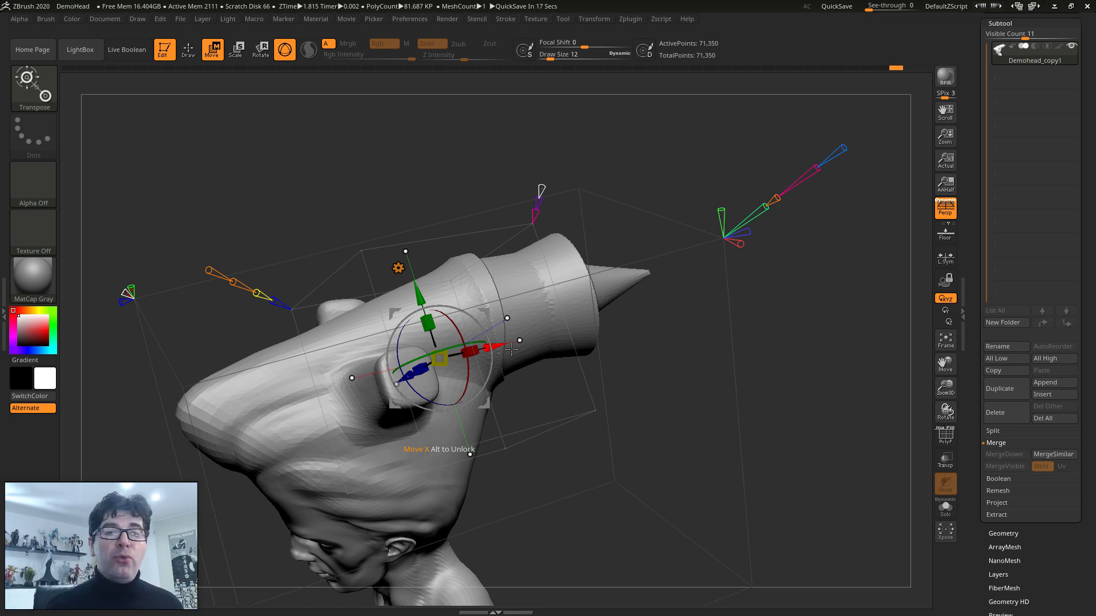
{"action": "left_click_drag", "start_coordinate": [511, 350], "coordinate": [688, 408]}
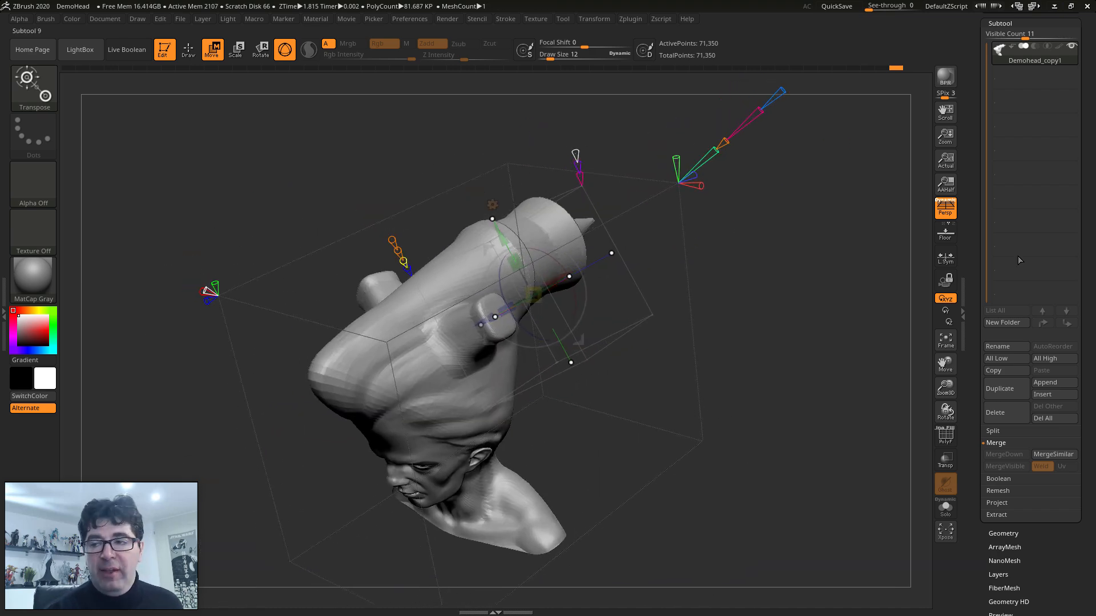
Switch the active tool to the Ring3D mesh.
{"action": "scroll", "coordinate": [1078, 117], "scroll_direction": "up", "scroll_amount": 3}
{"action": "left_click", "coordinate": [1006, 149]}
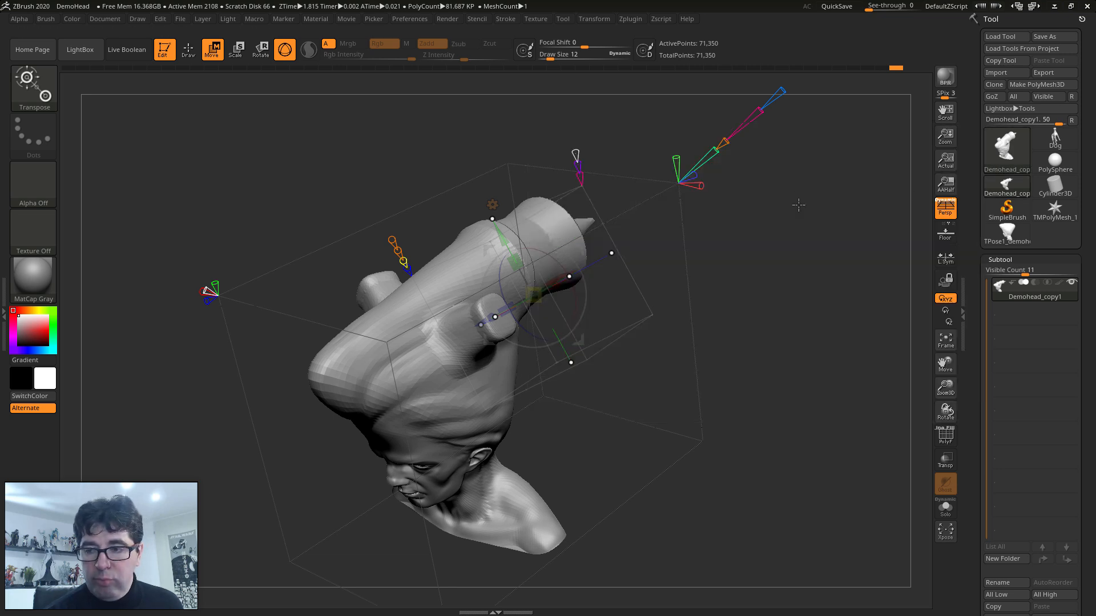
{"action": "left_click", "coordinate": [988, 149]}
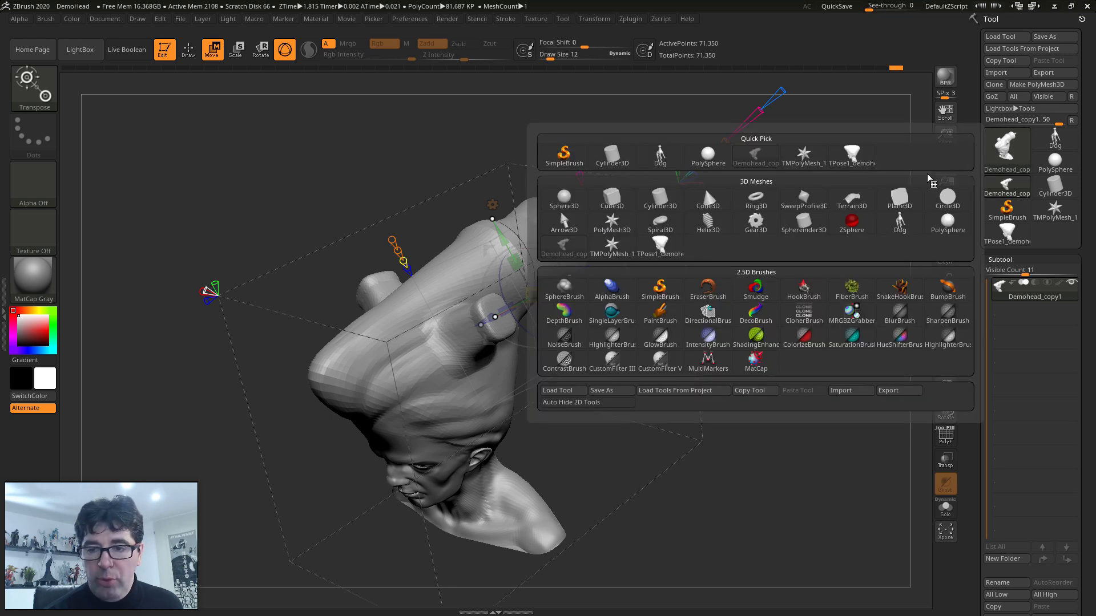
{"action": "left_click", "coordinate": [756, 197]}
{"action": "key", "text": "space"}
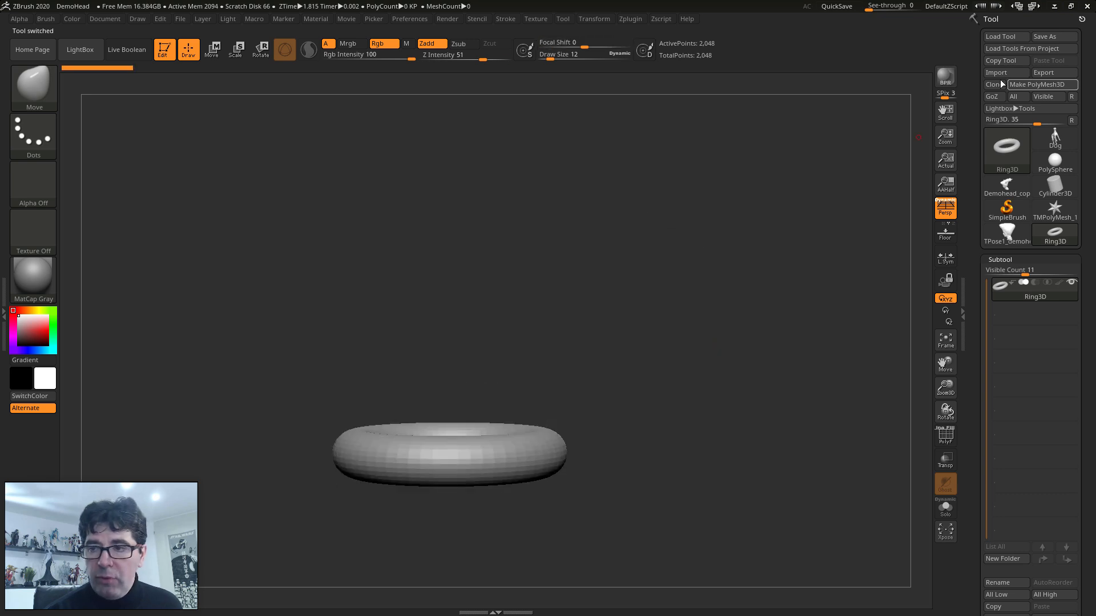
Convert the ring into a polymesh, turn off perspective and stretch the ring vertically into a tall band.
{"action": "left_click", "coordinate": [1038, 86]}
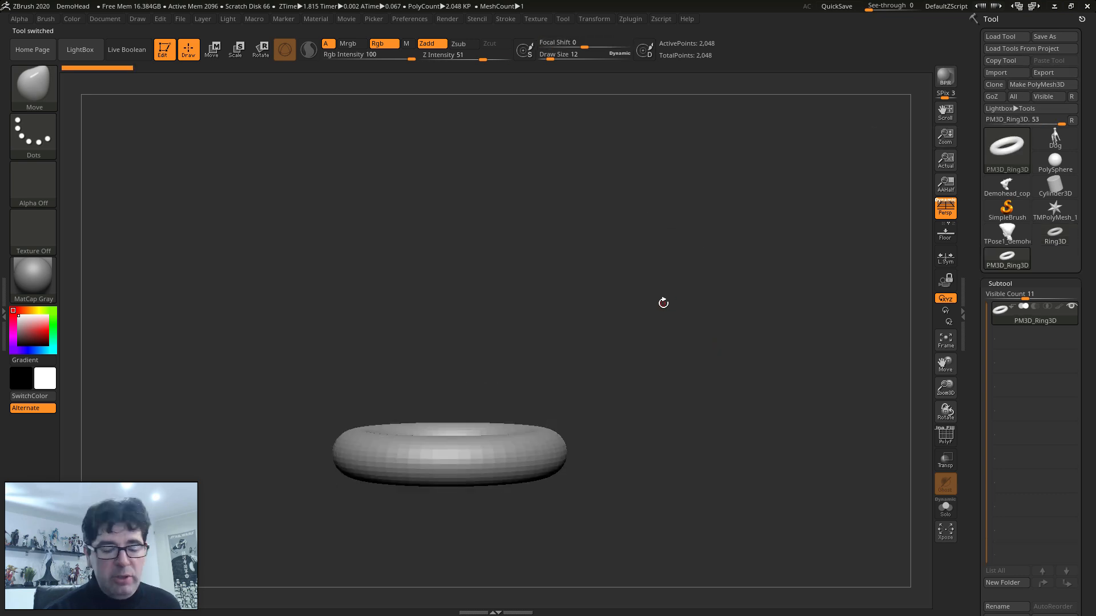
{"action": "key", "text": "p"}
{"action": "left_click_drag", "start_coordinate": [651, 342], "coordinate": [334, 84]}
{"action": "key", "text": "w"}
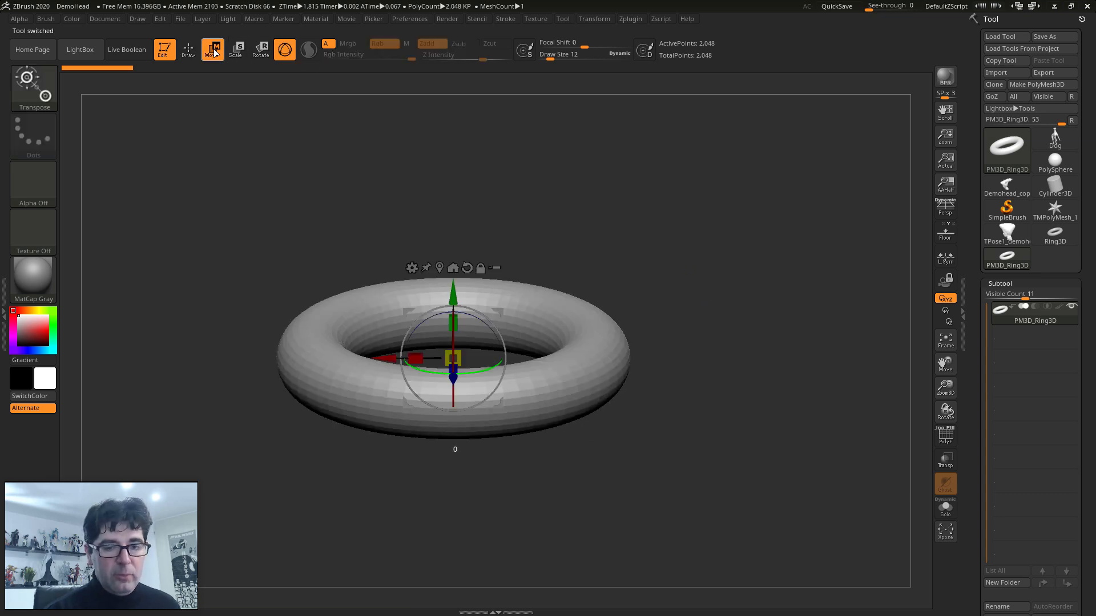
{"action": "left_click_drag", "start_coordinate": [452, 323], "coordinate": [448, 94]}
{"action": "left_click_drag", "start_coordinate": [619, 242], "coordinate": [700, 284], "text": "shift"}
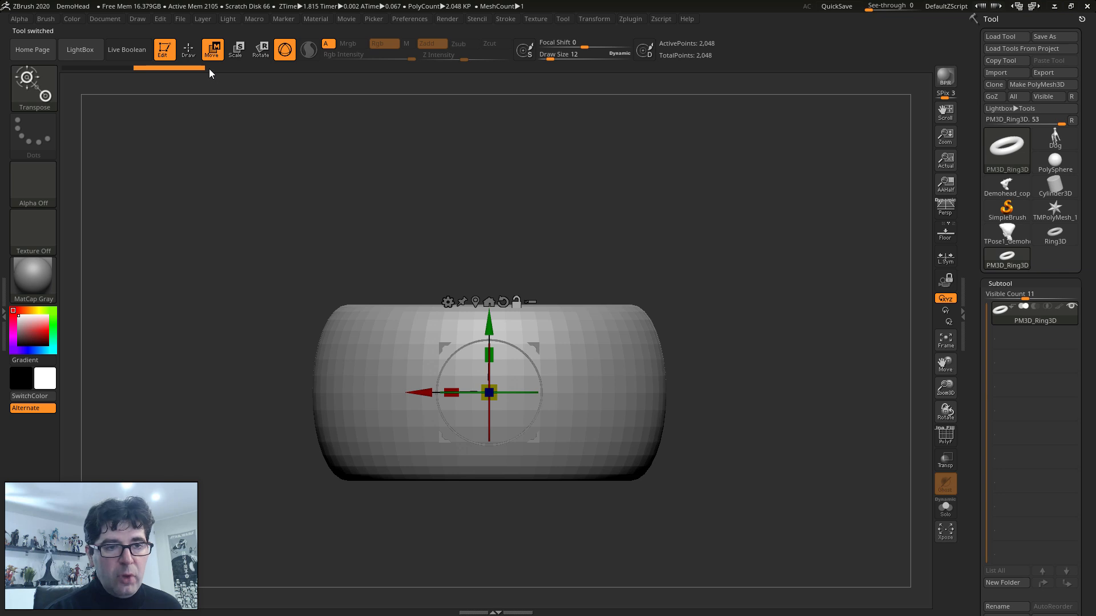
Apply the Taper deformer so the band flares wider at the upper rim, and return to the Gizmo 3D.
{"action": "left_click", "coordinate": [448, 303]}
{"action": "left_click", "coordinate": [547, 405]}
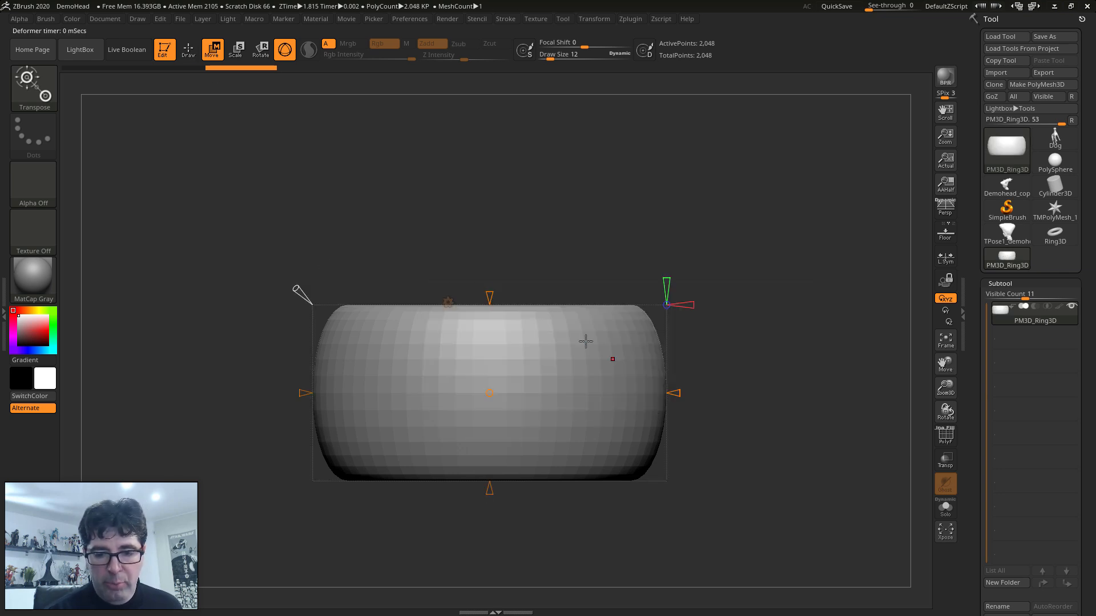
{"action": "mouse_move", "coordinate": [495, 294]}
{"action": "left_mouse_down"}
{"action": "mouse_move", "coordinate": [492, 254]}
{"action": "mouse_move", "coordinate": [491, 275]}
{"action": "left_mouse_up"}
{"action": "left_click_drag", "start_coordinate": [528, 482], "coordinate": [547, 497]}
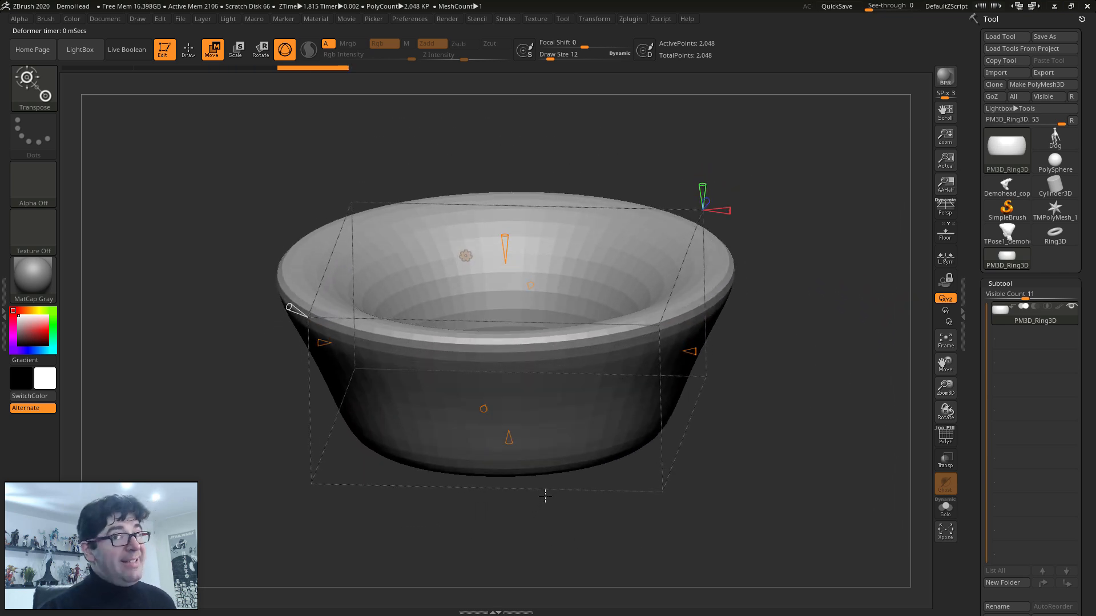
{"action": "left_click", "coordinate": [464, 257]}
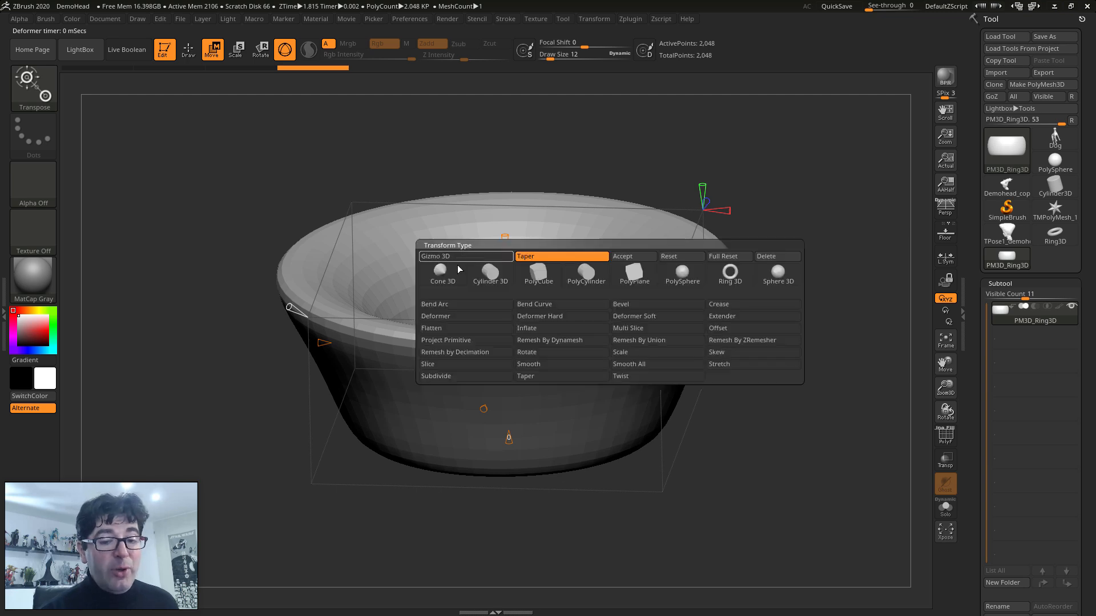
{"action": "left_click", "coordinate": [437, 257]}
{"action": "left_click_drag", "start_coordinate": [657, 334], "coordinate": [706, 378]}
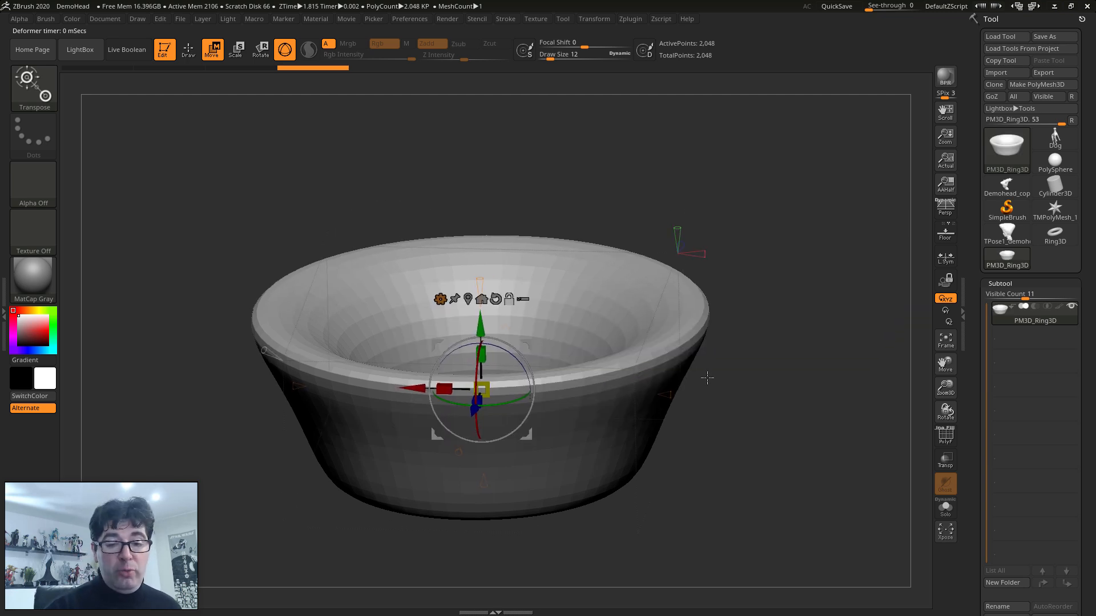
Apply the Project Primitive deformer to the tapered bowl and fully reset its settings.
{"action": "left_click", "coordinate": [440, 299]}
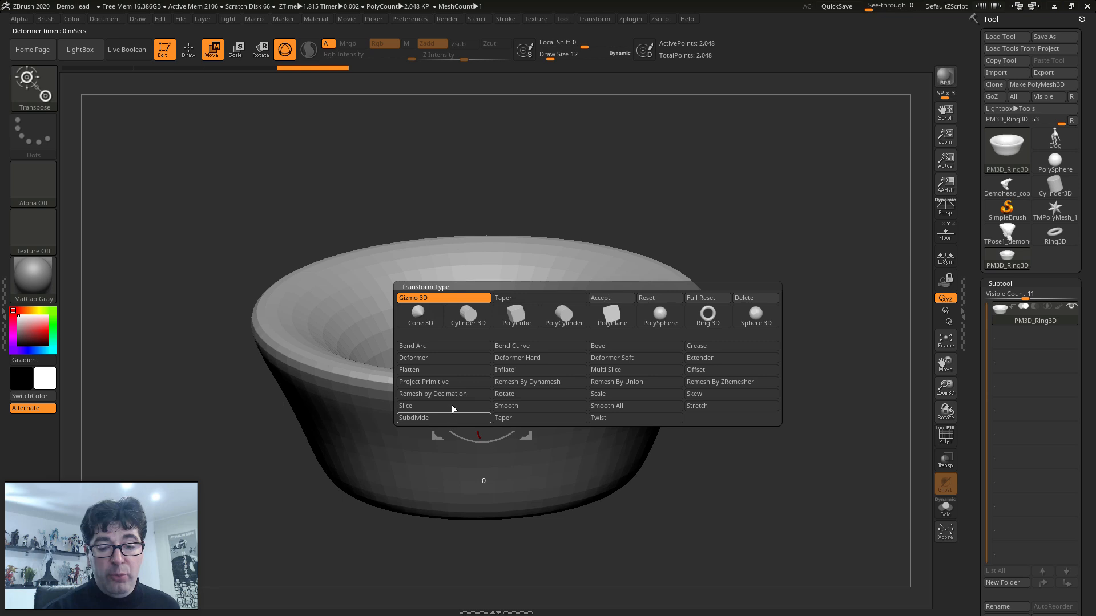
{"action": "left_click", "coordinate": [433, 381]}
{"action": "left_click_drag", "start_coordinate": [433, 381], "coordinate": [611, 379]}
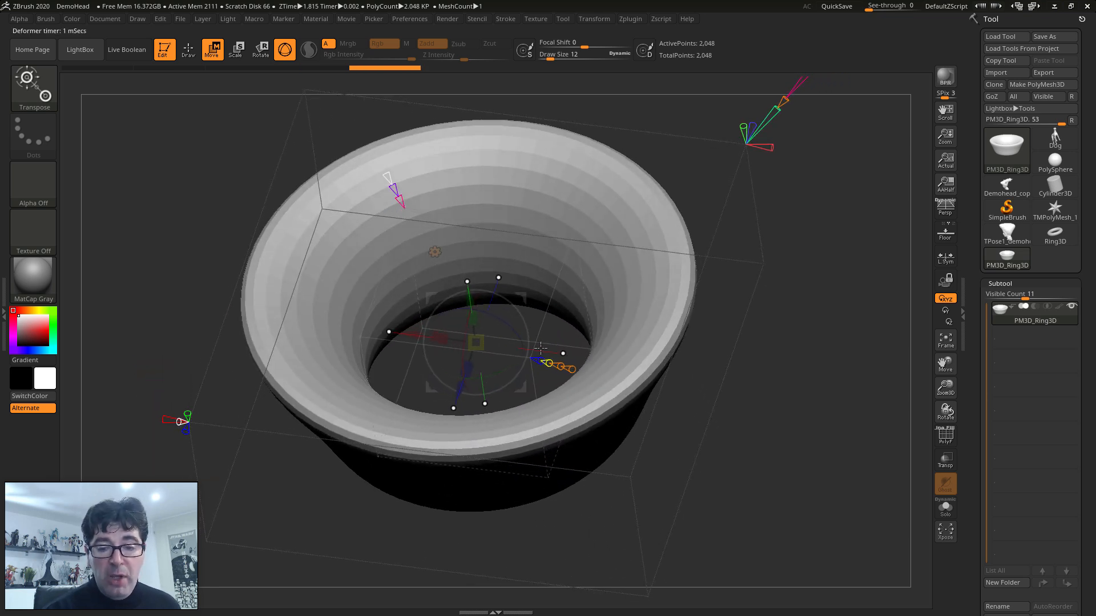
{"action": "left_click", "coordinate": [435, 251]}
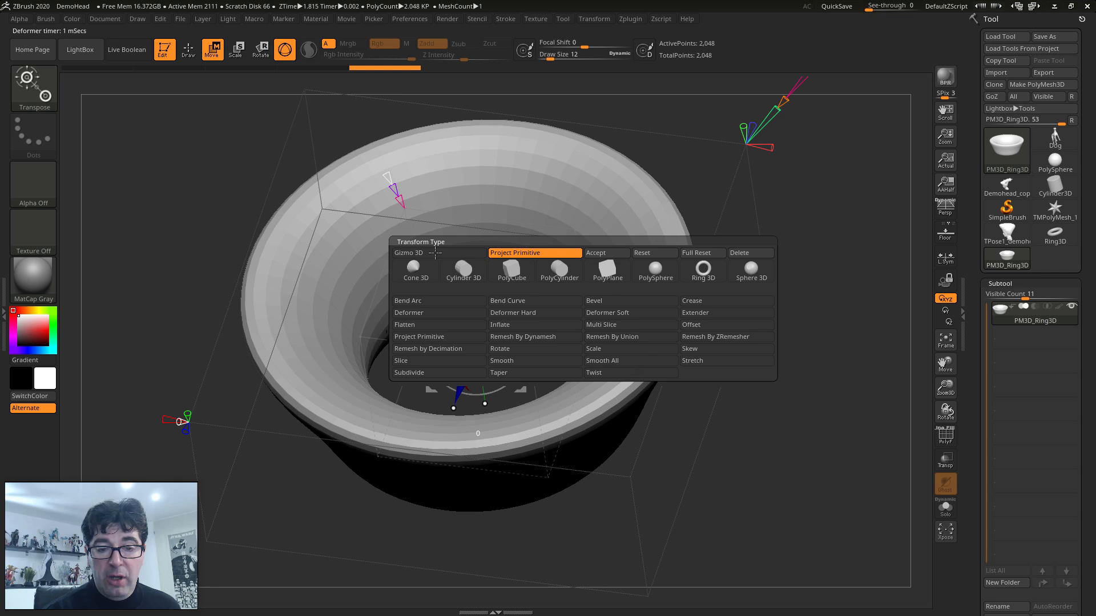
{"action": "left_click", "coordinate": [693, 254]}
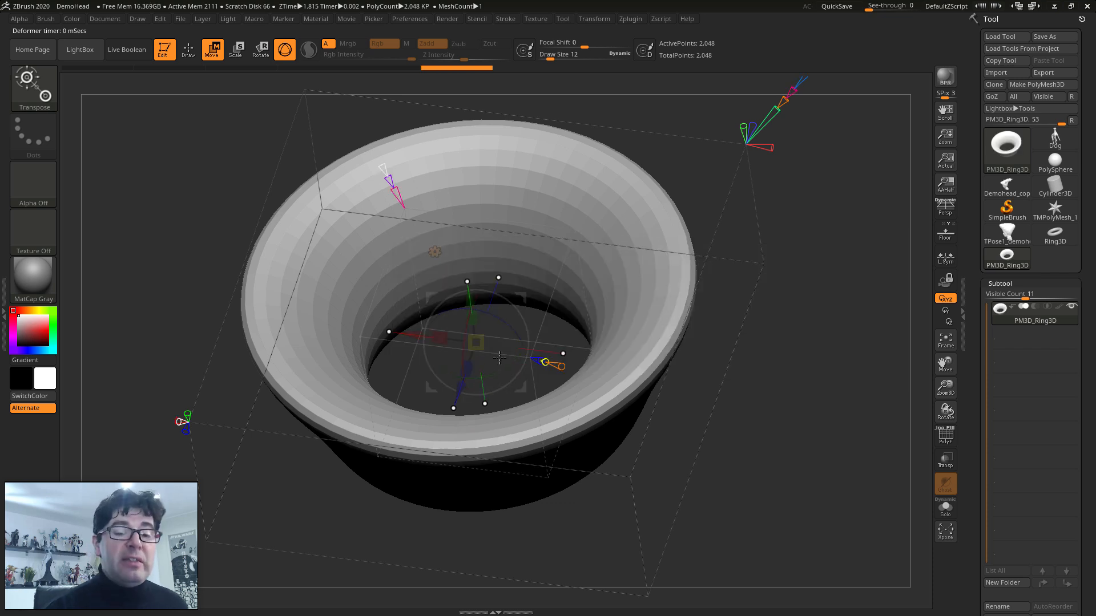
{"action": "right_click_drag", "start_coordinate": [581, 336], "coordinate": [577, 314], "text": "ctrl"}
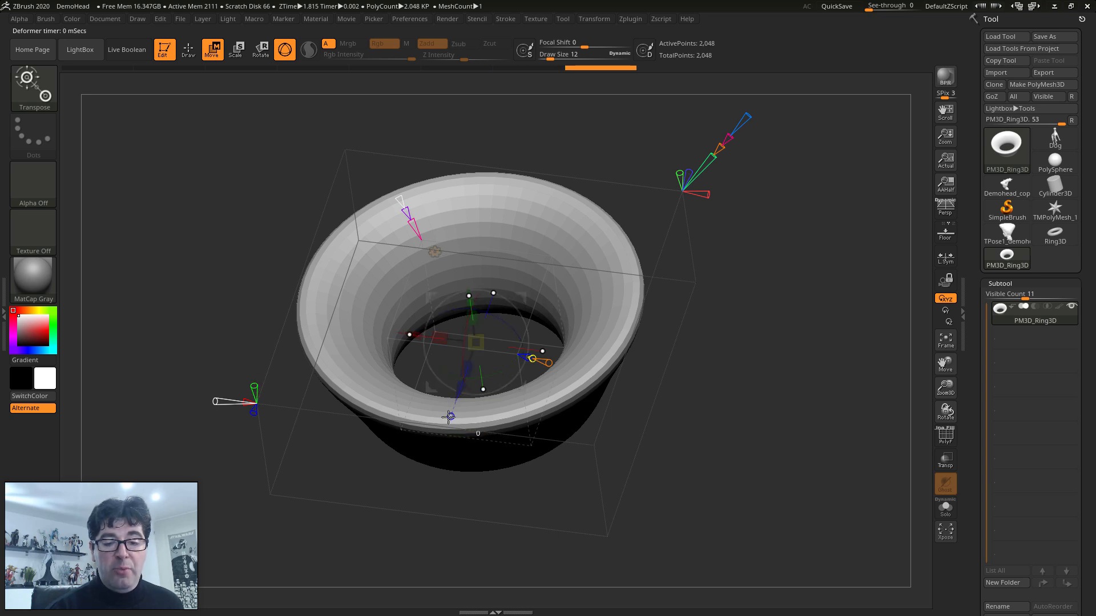
Place radially repeated sphere primitives around the bowl's wall and shrink them to sit inside the rim.
{"action": "left_click_drag", "start_coordinate": [453, 404], "coordinate": [414, 472]}
{"action": "right_click_drag", "start_coordinate": [415, 472], "coordinate": [433, 377]}
{"action": "left_click", "coordinate": [448, 362]}
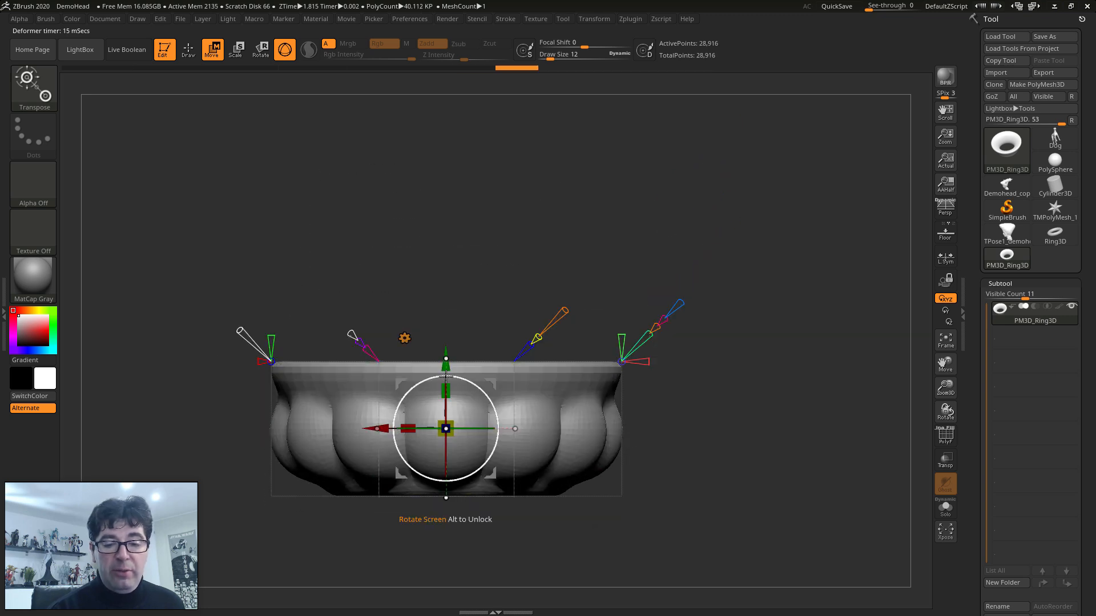
{"action": "left_click_drag", "start_coordinate": [446, 367], "coordinate": [457, 432]}
{"action": "left_click_drag", "start_coordinate": [556, 328], "coordinate": [473, 368]}
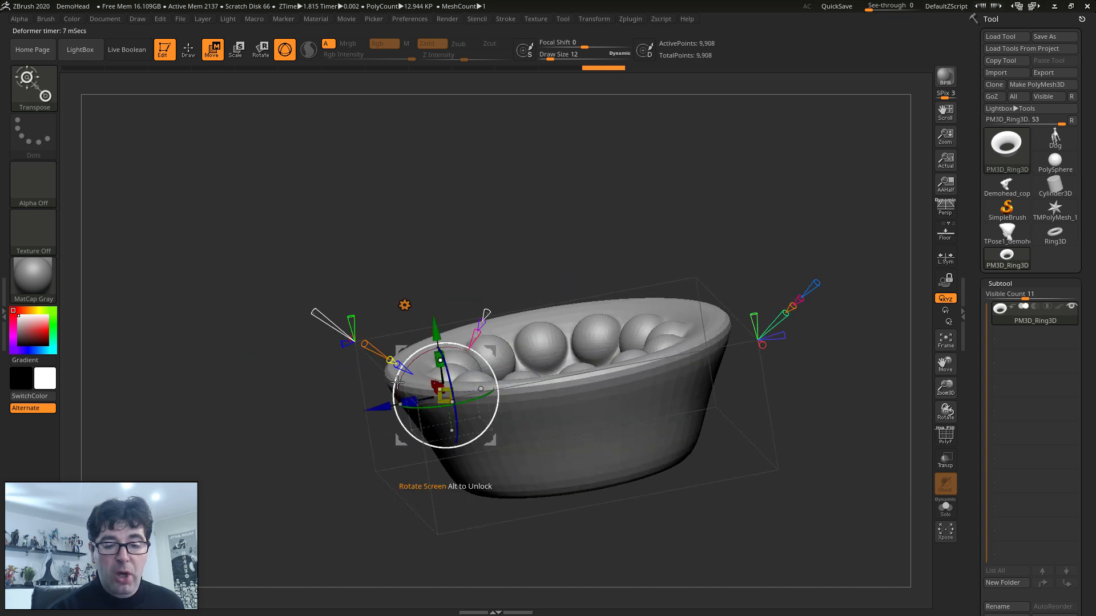
Move the ring of spheres outward onto the rim and stretch them upward into tall egg shapes.
{"action": "left_click_drag", "start_coordinate": [373, 409], "coordinate": [335, 416]}
{"action": "mouse_move", "coordinate": [401, 336]}
{"action": "left_mouse_down"}
{"action": "mouse_move", "coordinate": [403, 296]}
{"action": "mouse_move", "coordinate": [402, 324]}
{"action": "left_mouse_up"}
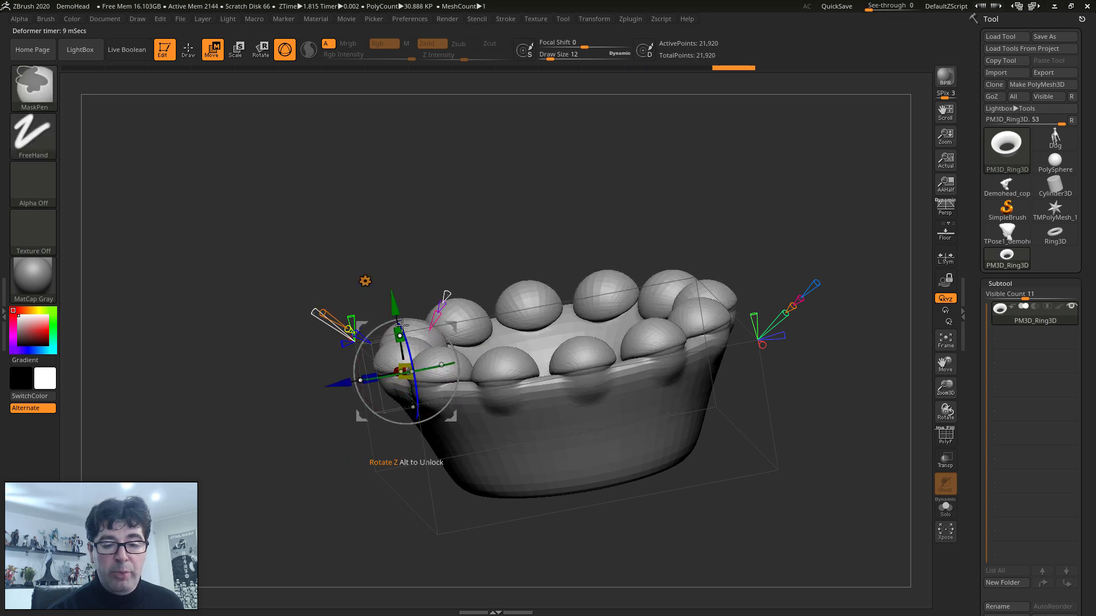
{"action": "right_click_drag", "start_coordinate": [400, 335], "coordinate": [461, 341], "text": "alt"}
{"action": "left_click_drag", "start_coordinate": [406, 336], "coordinate": [427, 218]}
{"action": "right_click_drag", "start_coordinate": [482, 382], "coordinate": [425, 375]}
{"action": "left_click_drag", "start_coordinate": [411, 377], "coordinate": [406, 418]}
{"action": "mouse_move", "coordinate": [415, 302]}
{"action": "left_mouse_down"}
{"action": "mouse_move", "coordinate": [414, 283]}
{"action": "mouse_move", "coordinate": [415, 308]}
{"action": "left_mouse_up"}
Tilt and reposition the egg shapes so they follow the slope of the bowl's wall.
{"action": "right_click_drag", "start_coordinate": [542, 399], "coordinate": [388, 383]}
{"action": "left_click_drag", "start_coordinate": [362, 356], "coordinate": [372, 382]}
{"action": "right_click_drag", "start_coordinate": [372, 382], "coordinate": [529, 393], "text": "shift"}
{"action": "right_click_drag", "start_coordinate": [530, 393], "coordinate": [522, 442]}
{"action": "left_click_drag", "start_coordinate": [407, 353], "coordinate": [384, 354]}
{"action": "right_click_drag", "start_coordinate": [562, 398], "coordinate": [626, 408]}
{"action": "right_click_drag", "start_coordinate": [627, 408], "coordinate": [579, 459], "text": "ctrl"}
{"action": "left_click_drag", "start_coordinate": [433, 406], "coordinate": [432, 411]}
{"action": "right_click_drag", "start_coordinate": [551, 426], "coordinate": [429, 401]}
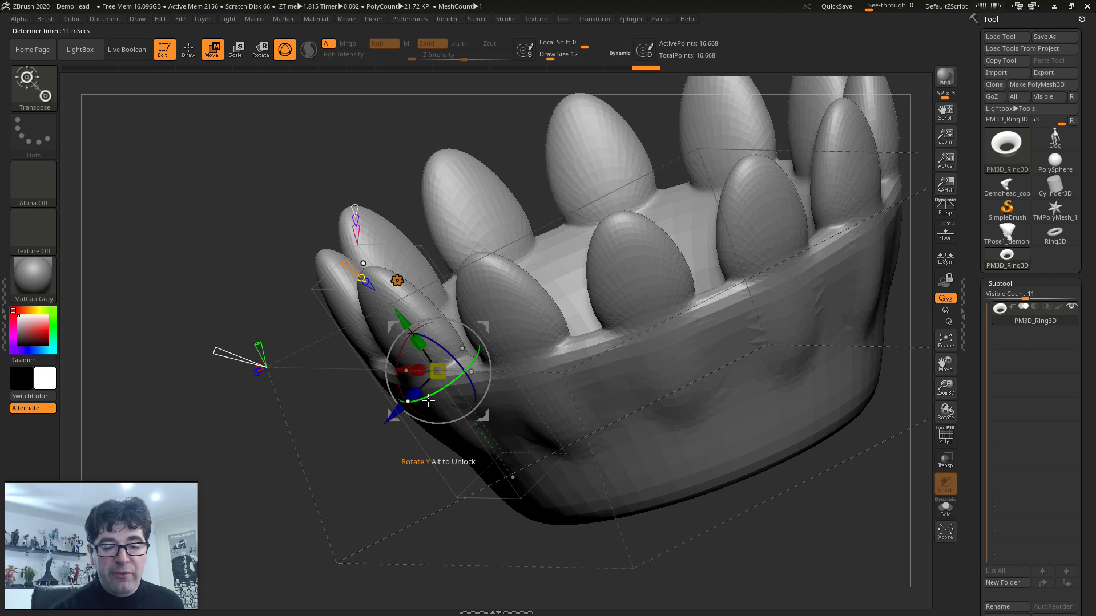
{"action": "left_click_drag", "start_coordinate": [400, 378], "coordinate": [399, 371]}
Check the egg shapes with the polyframe display and move them inward so they rise from the rim.
{"action": "right_click_drag", "start_coordinate": [445, 394], "coordinate": [560, 408], "text": "shift"}
{"action": "key", "text": "shift+f"}
{"action": "left_click_drag", "start_coordinate": [367, 214], "coordinate": [373, 224]}
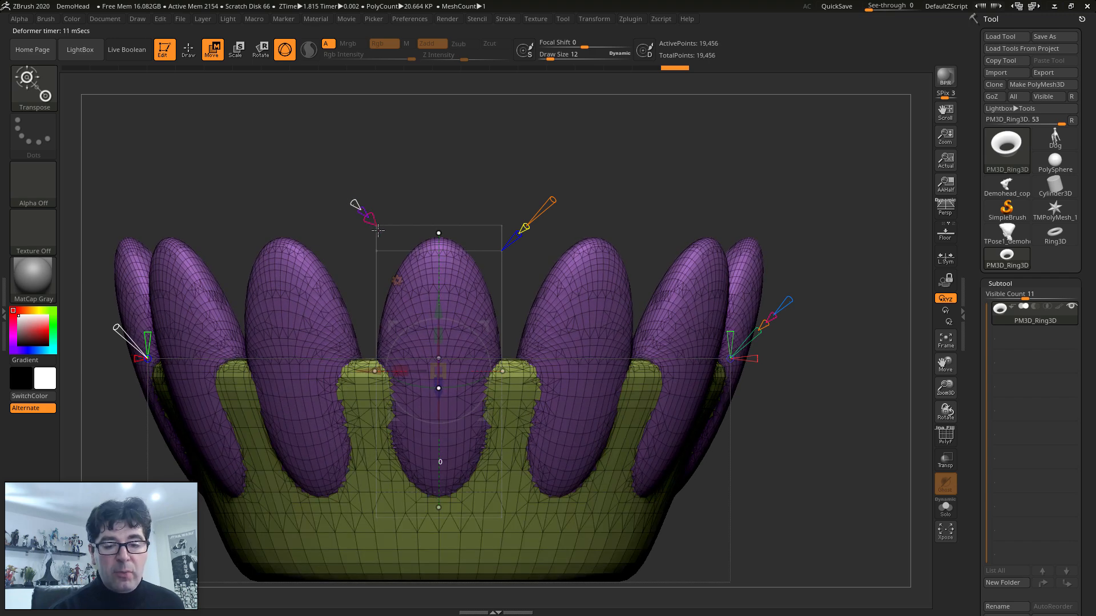
{"action": "key", "text": "shift+f"}
{"action": "right_click_drag", "start_coordinate": [469, 380], "coordinate": [418, 393]}
{"action": "left_click_drag", "start_coordinate": [414, 398], "coordinate": [417, 392]}
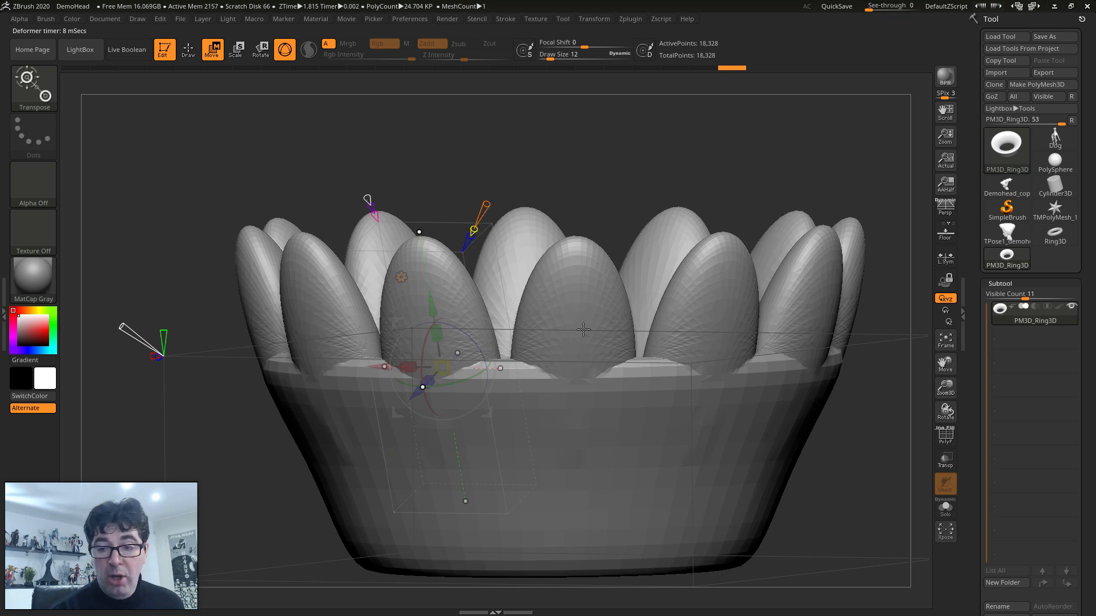
Blend the egg shapes smoothly into the rim to form crown points and increase the mesh resolution.
{"action": "right_click_drag", "start_coordinate": [914, 324], "coordinate": [797, 331], "text": "alt"}
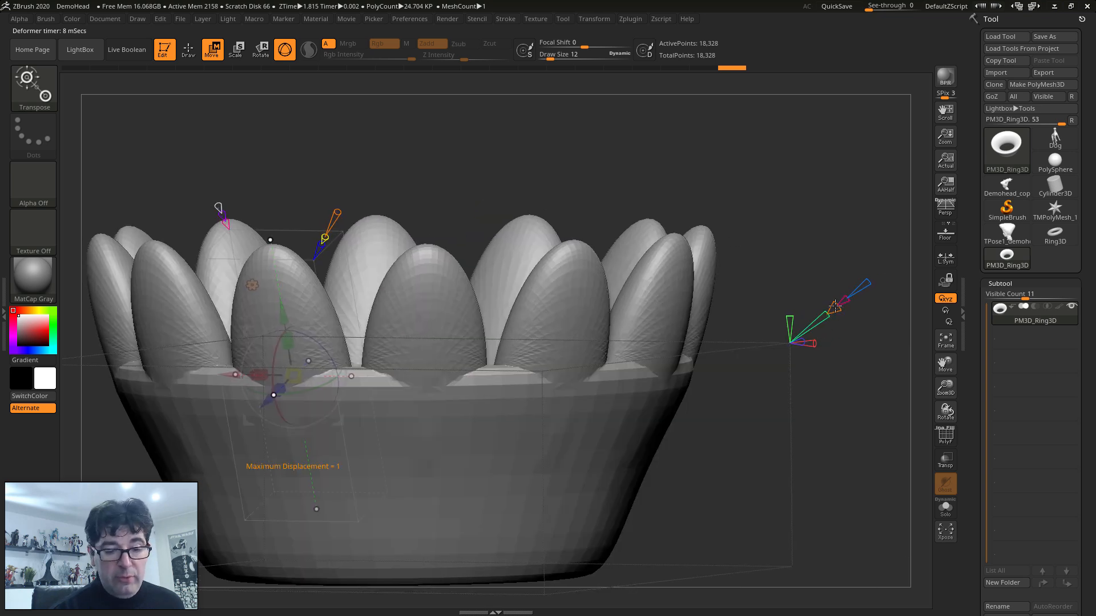
{"action": "left_click_drag", "start_coordinate": [846, 297], "coordinate": [853, 292]}
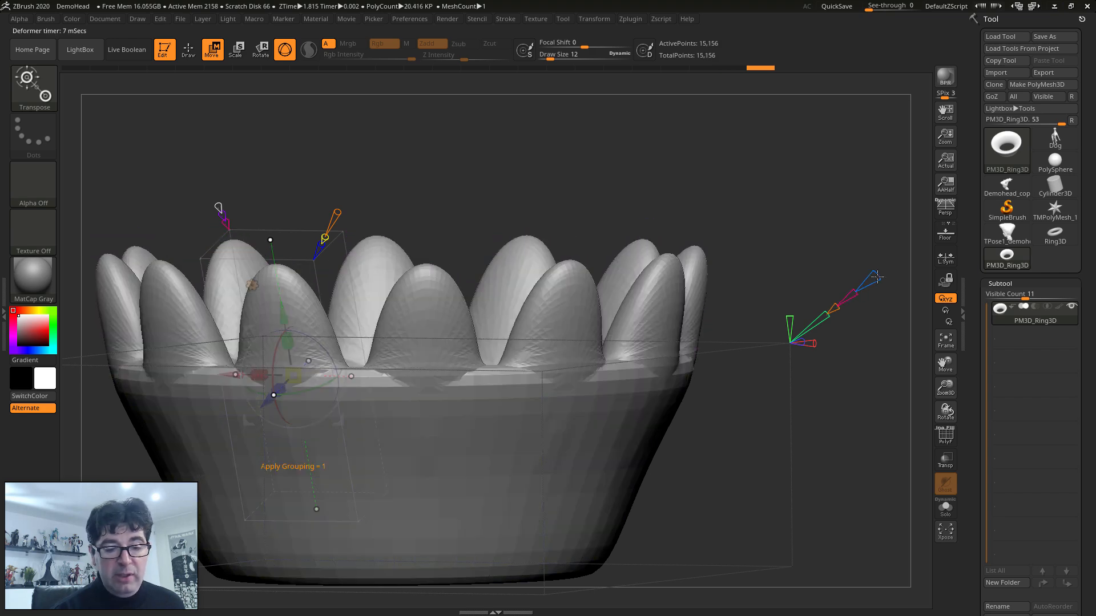
{"action": "left_click_drag", "start_coordinate": [828, 316], "coordinate": [817, 322]}
{"action": "key", "text": "shift+f"}
{"action": "left_click_drag", "start_coordinate": [491, 319], "coordinate": [550, 365]}
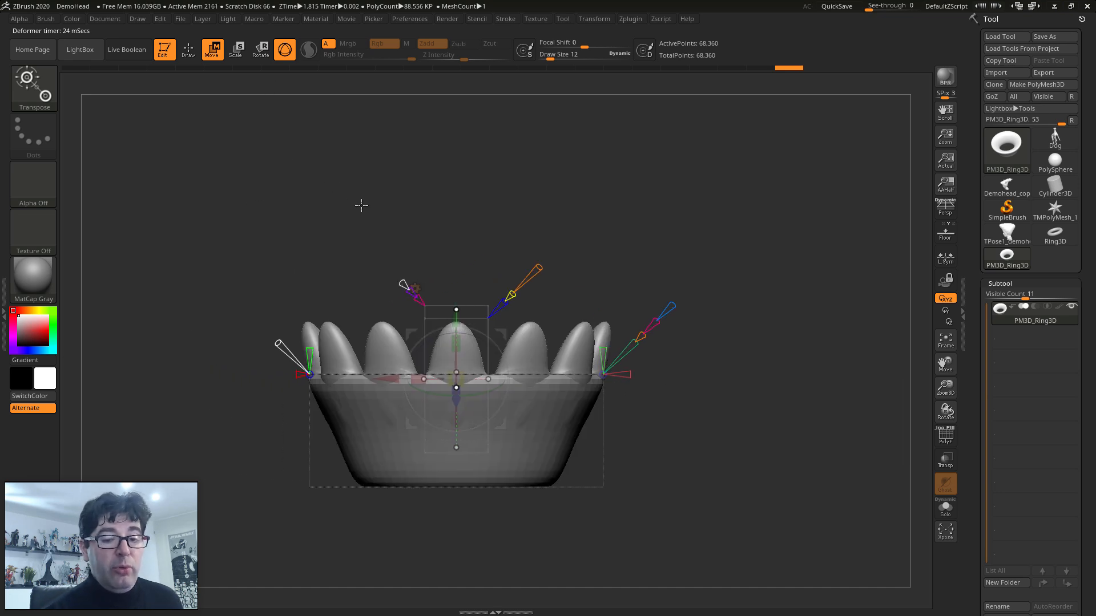
Start a second radial set of Project Primitive shapes on the crown points.
{"action": "left_click_drag", "start_coordinate": [320, 121], "coordinate": [553, 207]}
{"action": "mouse_move", "coordinate": [521, 293]}
{"action": "left_mouse_down", "text": "shift"}
{"action": "mouse_move", "coordinate": [481, 307]}
{"action": "mouse_move", "coordinate": [483, 269]}
{"action": "mouse_move", "coordinate": [540, 302]}
{"action": "left_mouse_up", "text": "shift"}
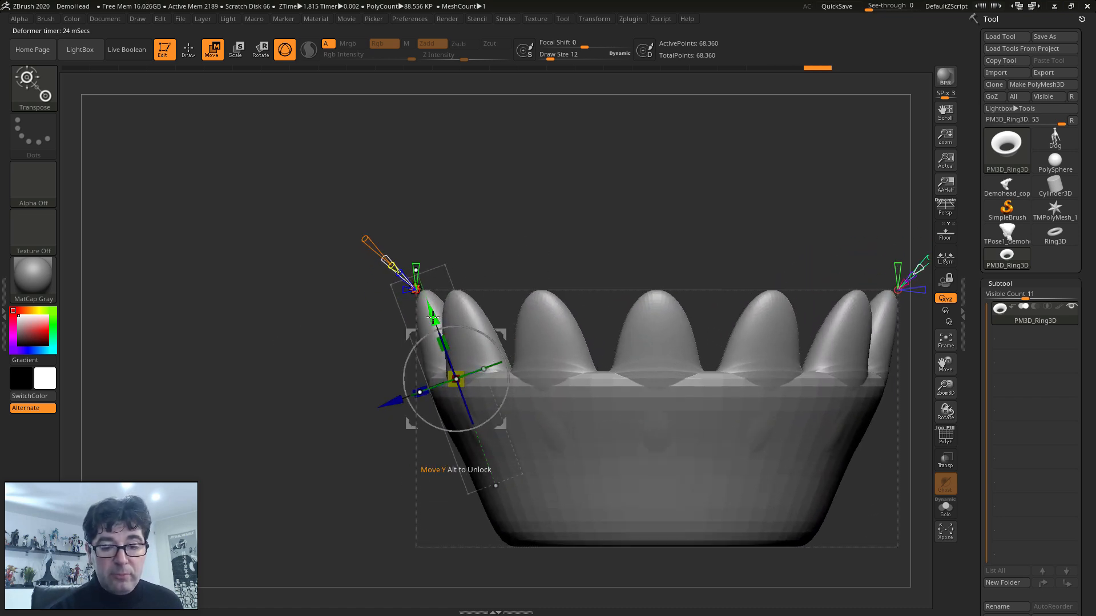
{"action": "left_click_drag", "start_coordinate": [432, 290], "coordinate": [482, 280]}
{"action": "left_click_drag", "start_coordinate": [330, 127], "coordinate": [338, 249]}
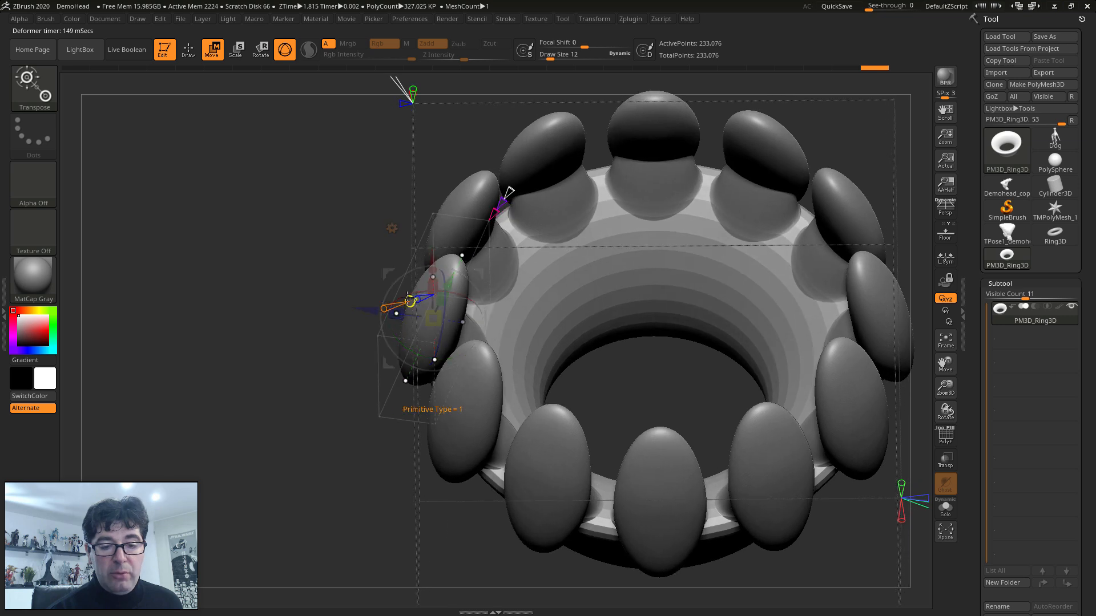
Move and reshape the second set of primitives to scoop out the inner faces of the crown points.
{"action": "left_click_drag", "start_coordinate": [367, 307], "coordinate": [414, 333]}
{"action": "right_click_drag", "start_coordinate": [474, 348], "coordinate": [425, 291]}
{"action": "mouse_move", "coordinate": [452, 280]}
{"action": "left_mouse_down"}
{"action": "mouse_move", "coordinate": [448, 267]}
{"action": "mouse_move", "coordinate": [442, 296]}
{"action": "mouse_move", "coordinate": [460, 277]}
{"action": "mouse_move", "coordinate": [444, 278]}
{"action": "mouse_move", "coordinate": [476, 303]}
{"action": "left_mouse_up"}
{"action": "right_click_drag", "start_coordinate": [614, 356], "coordinate": [644, 311]}
{"action": "right_click_drag", "start_coordinate": [438, 315], "coordinate": [470, 324]}
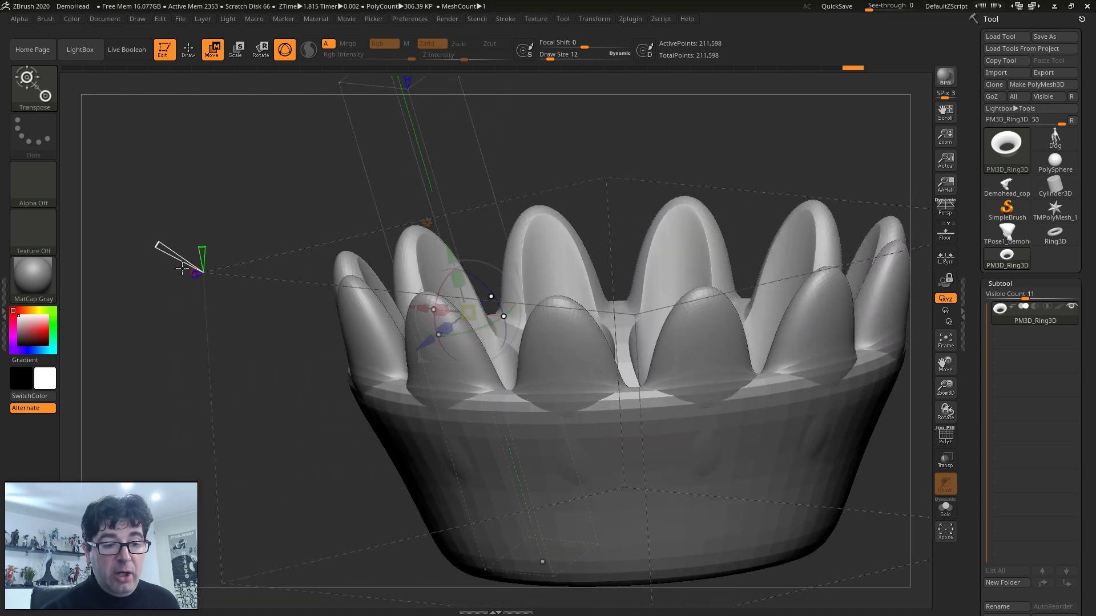
Accept the hollowed points and place a new set of small sphere primitives at their tips.
{"action": "right_click_drag", "start_coordinate": [489, 296], "coordinate": [465, 273], "text": "ctrl"}
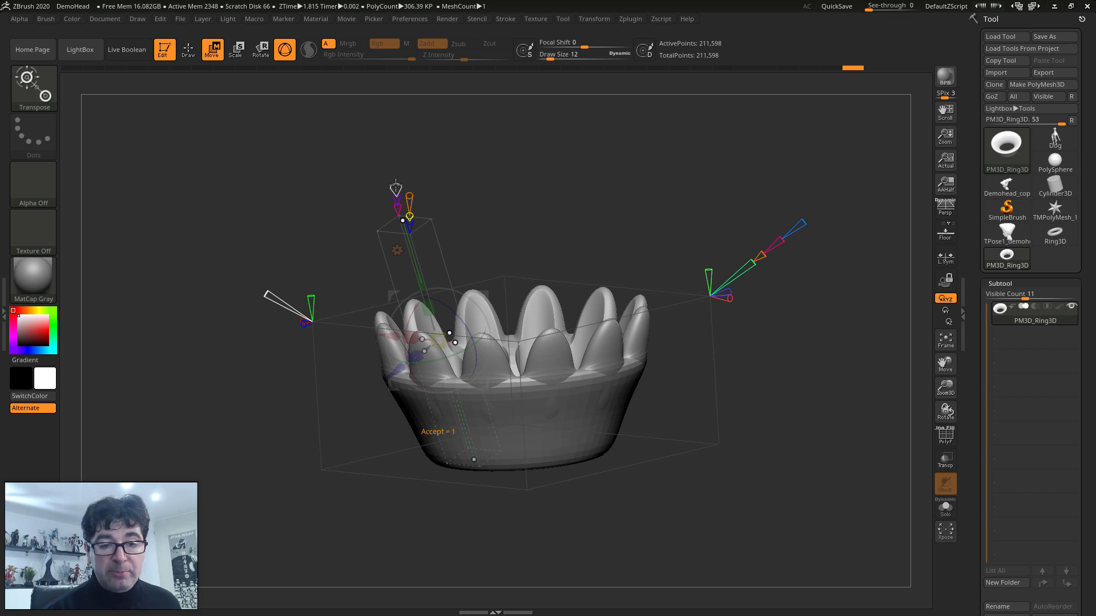
{"action": "left_click_drag", "start_coordinate": [392, 159], "coordinate": [393, 162]}
{"action": "right_click_drag", "start_coordinate": [485, 314], "coordinate": [452, 329]}
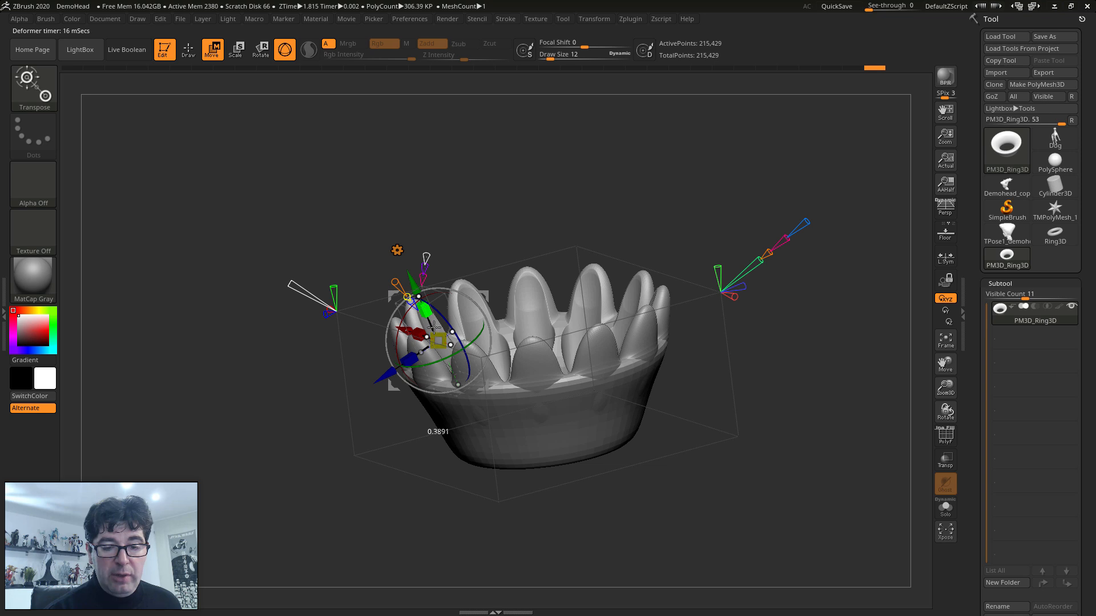
{"action": "left_click_drag", "start_coordinate": [391, 371], "coordinate": [460, 396]}
{"action": "right_click_drag", "start_coordinate": [459, 396], "coordinate": [435, 356]}
{"action": "left_click_drag", "start_coordinate": [430, 333], "coordinate": [435, 345]}
{"action": "right_click_drag", "start_coordinate": [435, 345], "coordinate": [445, 361]}
{"action": "left_click_drag", "start_coordinate": [445, 361], "coordinate": [393, 251]}
{"action": "left_click_drag", "start_coordinate": [408, 319], "coordinate": [381, 327], "text": "ctrl"}
{"action": "right_click_drag", "start_coordinate": [514, 355], "coordinate": [542, 352]}
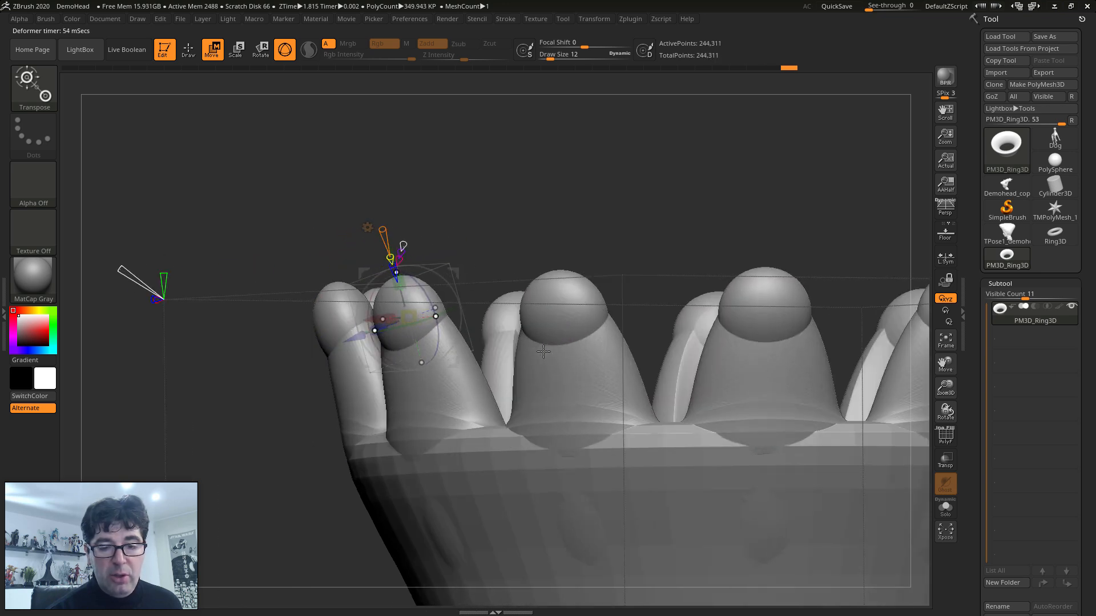
Lower the small spheres onto the outer faces of the crown points and narrow them into oval beads.
{"action": "right_click_drag", "start_coordinate": [498, 258], "coordinate": [549, 258], "text": "shift"}
{"action": "left_click_drag", "start_coordinate": [409, 257], "coordinate": [408, 288]}
{"action": "left_click_drag", "start_coordinate": [371, 350], "coordinate": [390, 350]}
{"action": "right_click_drag", "start_coordinate": [398, 363], "coordinate": [492, 368]}
{"action": "left_click_drag", "start_coordinate": [447, 353], "coordinate": [483, 357]}
{"action": "mouse_move", "coordinate": [558, 361]}
{"action": "right_mouse_down", "text": "ctrl"}
{"action": "mouse_move", "coordinate": [523, 303]}
{"action": "mouse_move", "coordinate": [593, 373]}
{"action": "mouse_move", "coordinate": [617, 339]}
{"action": "right_mouse_up", "text": "ctrl"}
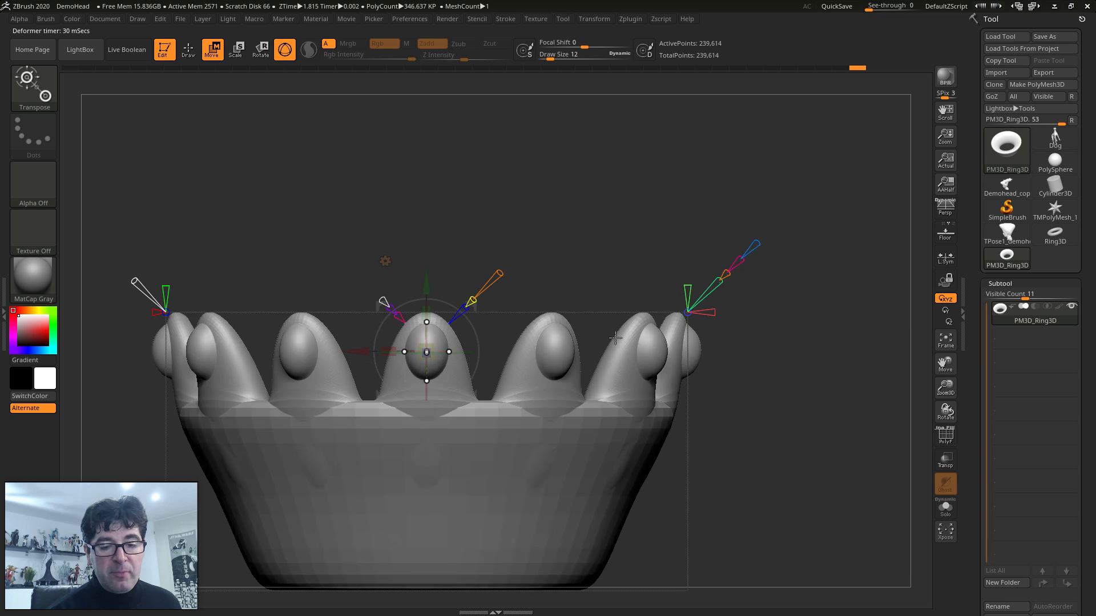
Switch the crown to the Deformer lattice and isolate its upper rows of lattice points.
{"action": "left_click", "coordinate": [191, 54]}
{"action": "key", "text": "f"}
{"action": "key", "text": "w"}
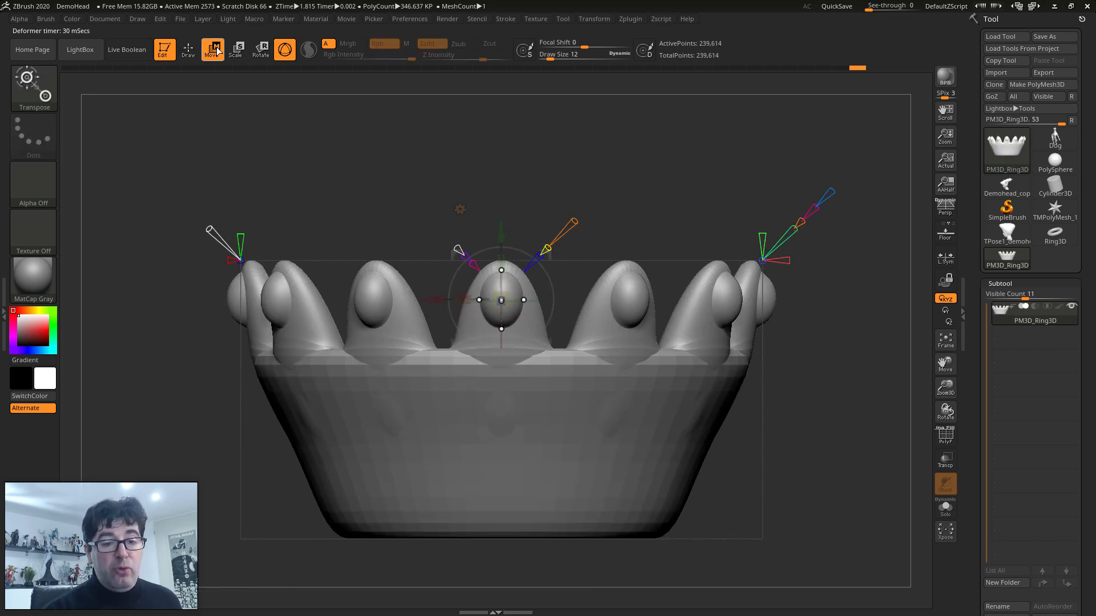
{"action": "left_click", "coordinate": [460, 208]}
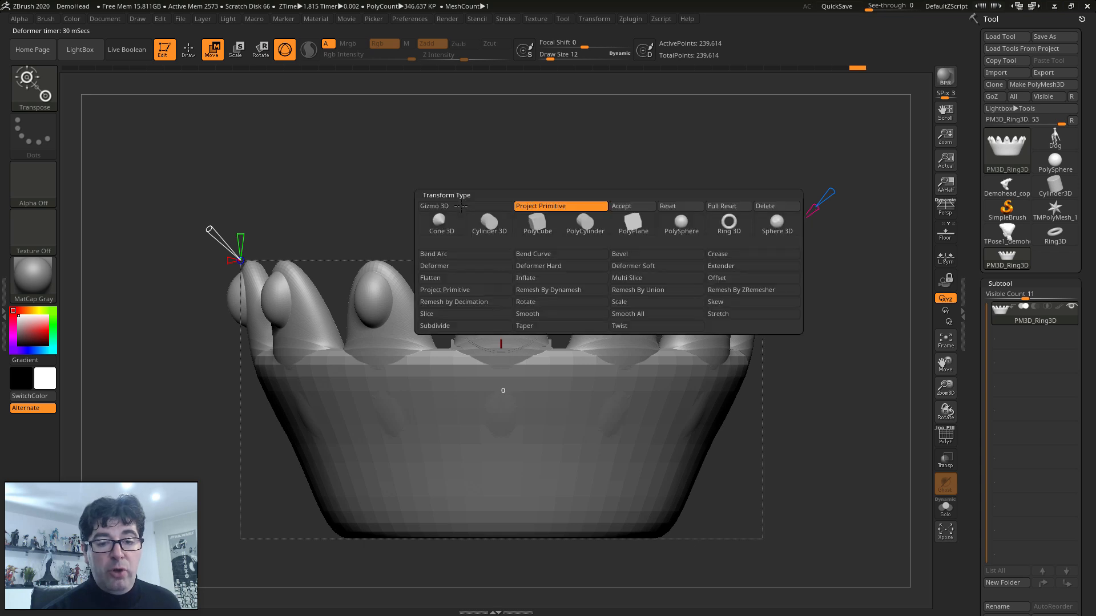
{"action": "left_click", "coordinate": [451, 266]}
{"action": "right_click_drag", "start_coordinate": [524, 305], "coordinate": [498, 264], "text": "alt"}
{"action": "right_click_drag", "start_coordinate": [498, 264], "coordinate": [489, 317]}
{"action": "mouse_move", "coordinate": [355, 297]}
{"action": "right_mouse_down"}
{"action": "mouse_move", "coordinate": [371, 324]}
{"action": "mouse_move", "coordinate": [353, 318]}
{"action": "right_mouse_up"}
{"action": "left_click_drag", "start_coordinate": [230, 206], "coordinate": [657, 353], "text": "ctrl"}
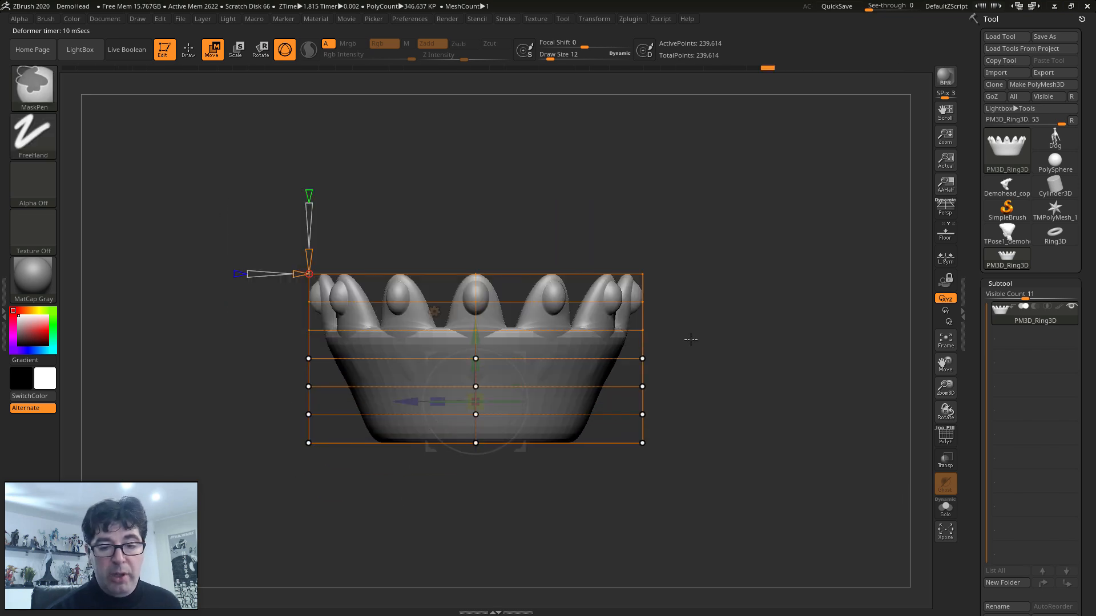
Tilt the upper lattice rows so the front of the crown stands higher than the back.
{"action": "left_click_drag", "start_coordinate": [524, 278], "coordinate": [530, 219]}
{"action": "left_click_drag", "start_coordinate": [477, 261], "coordinate": [644, 243]}
{"action": "right_click", "coordinate": [692, 313]}
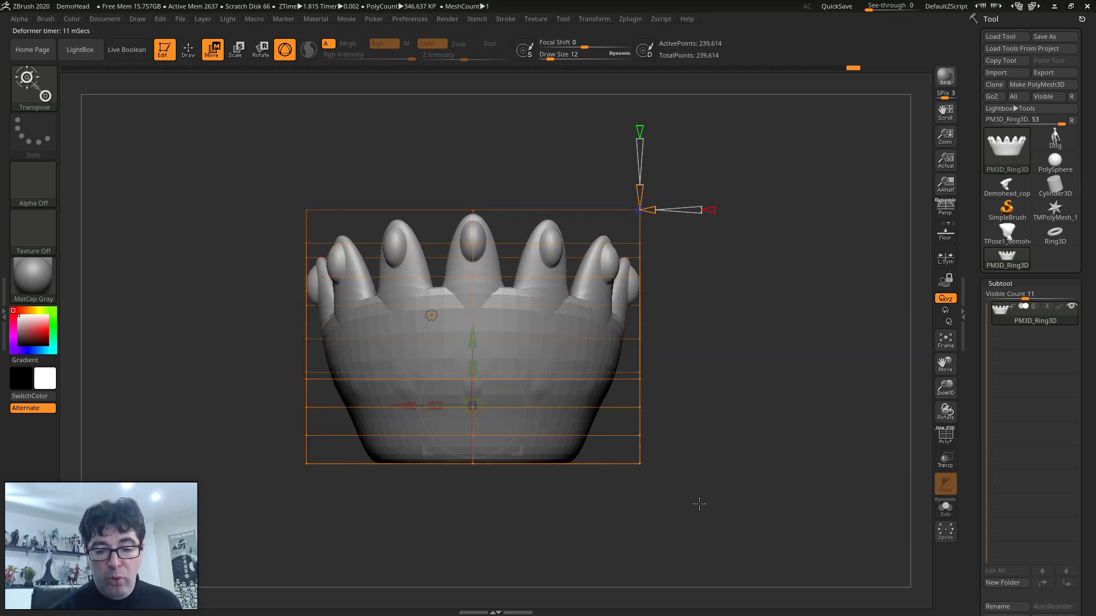
Pull the lattice's uppermost front centre point upward to lengthen the crown's front points.
{"action": "left_click_drag", "start_coordinate": [733, 378], "coordinate": [728, 407], "text": "alt"}
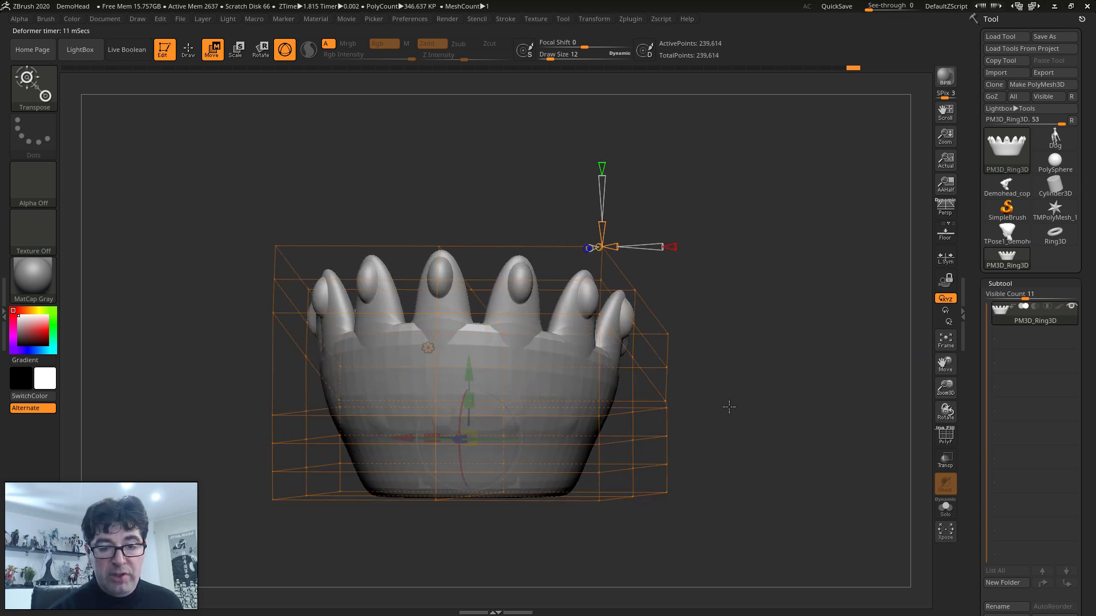
{"action": "left_click_drag", "start_coordinate": [438, 216], "coordinate": [447, 219], "text": "shift"}
{"action": "right_click", "coordinate": [449, 221]}
{"action": "left_click", "coordinate": [469, 243]}
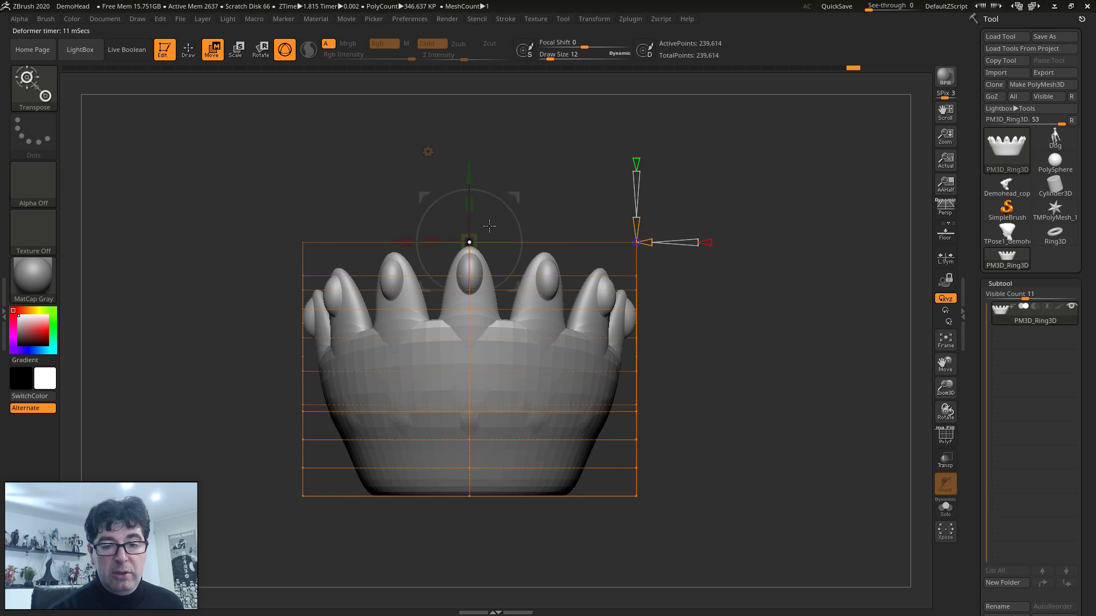
{"action": "left_click_drag", "start_coordinate": [473, 175], "coordinate": [463, 43]}
Try reshaping the crown's base through its lower lattice rows, and undo the change.
{"action": "left_click_drag", "start_coordinate": [770, 555], "coordinate": [730, 558], "text": "alt"}
{"action": "left_click_drag", "start_coordinate": [904, 565], "coordinate": [336, 413], "text": "alt"}
{"action": "left_click_drag", "start_coordinate": [546, 425], "coordinate": [549, 478]}
{"action": "key", "text": "ctrl+z"}
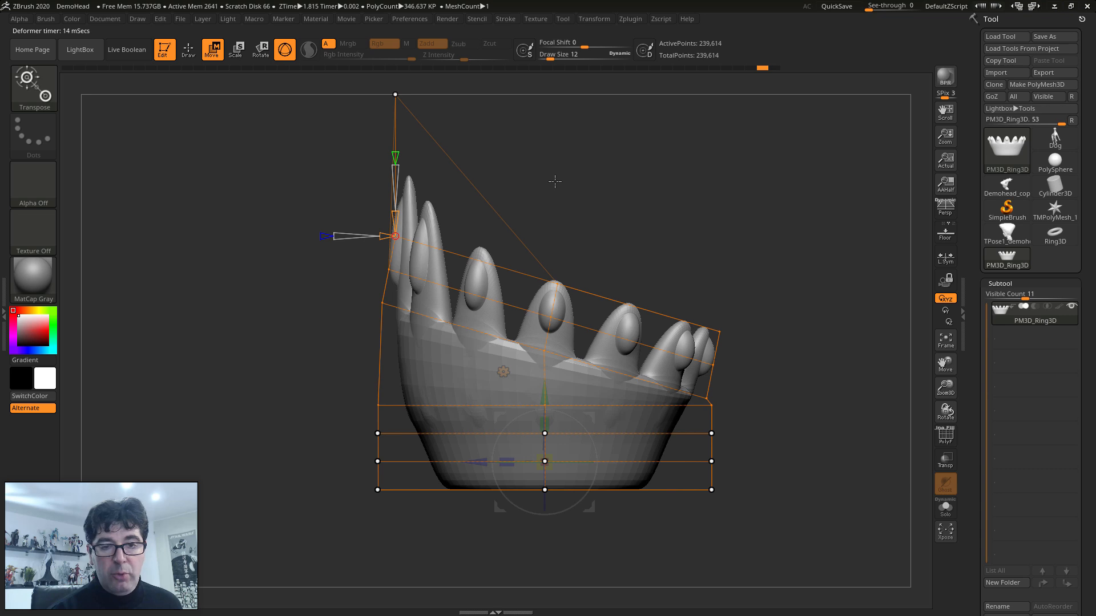
Return to drawing mode and examine the crown's polygroups and wireframe density from several angles with the polyframe display on and off.
{"action": "left_click_drag", "start_coordinate": [478, 151], "coordinate": [494, 198], "text": "alt"}
{"action": "left_click_drag", "start_coordinate": [493, 198], "coordinate": [385, 124], "text": "ctrl"}
{"action": "left_click_drag", "start_coordinate": [560, 469], "coordinate": [566, 576]}
{"action": "left_click_drag", "start_coordinate": [561, 443], "coordinate": [551, 406]}
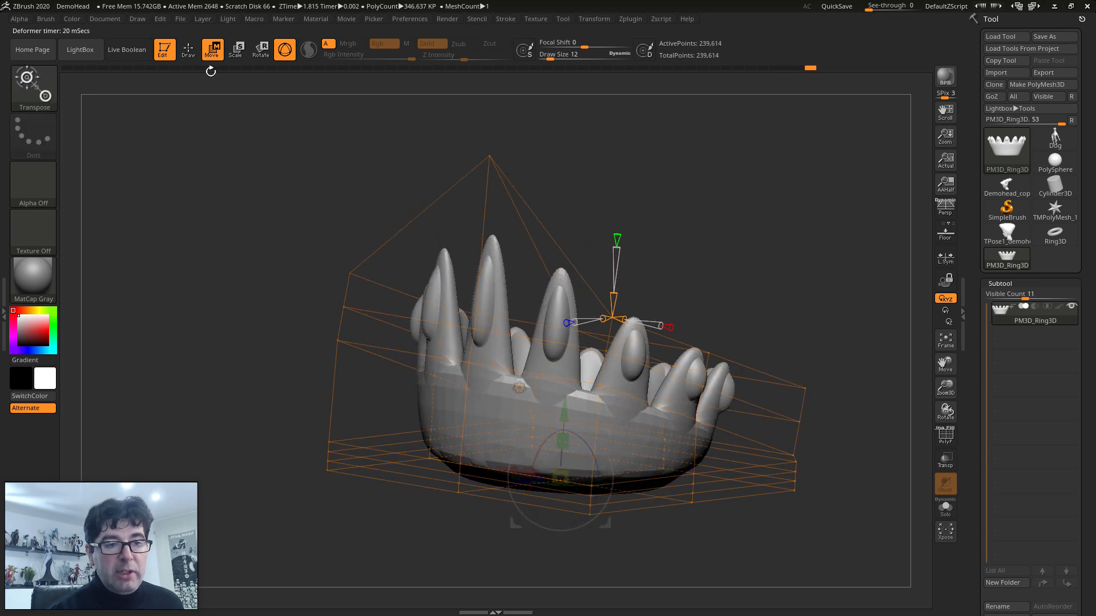
{"action": "key", "text": "q"}
{"action": "key", "text": "space"}
{"action": "key", "text": "shift+f"}
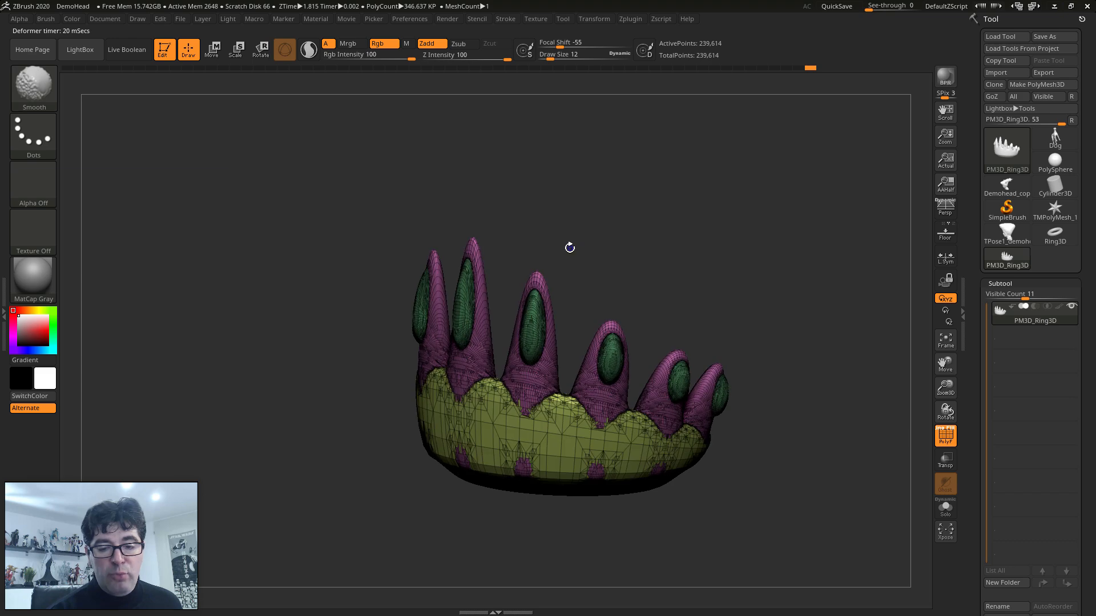
{"action": "left_click_drag", "start_coordinate": [582, 262], "coordinate": [612, 279]}
{"action": "key", "text": "shift+f"}
{"action": "right_click_drag", "start_coordinate": [611, 280], "coordinate": [583, 317], "text": "alt"}
{"action": "right_click_drag", "start_coordinate": [444, 314], "coordinate": [389, 305]}
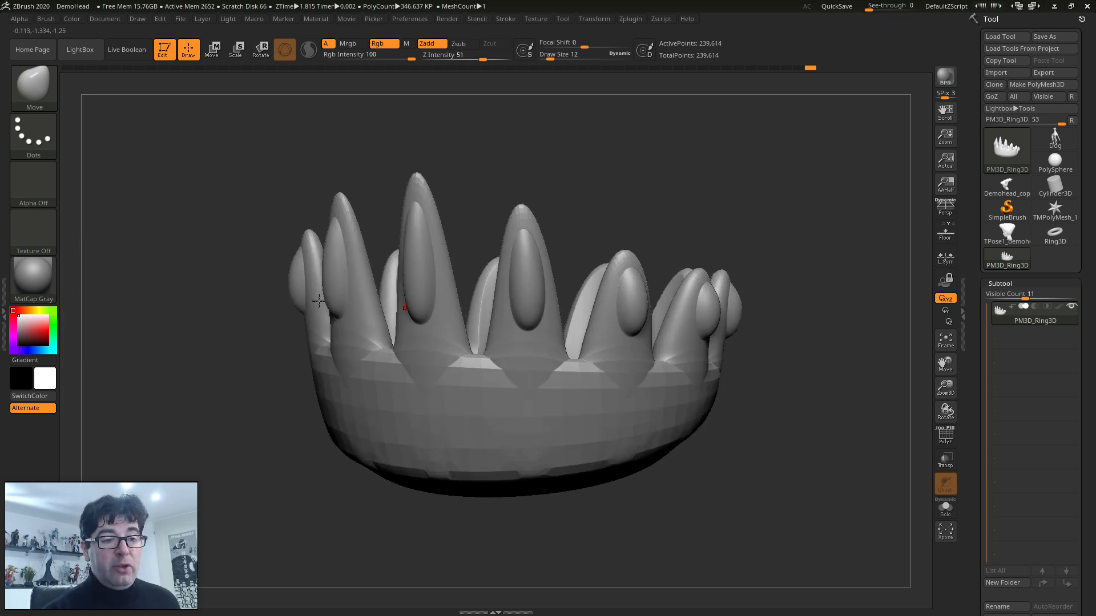
{"action": "key", "text": "shift+f"}
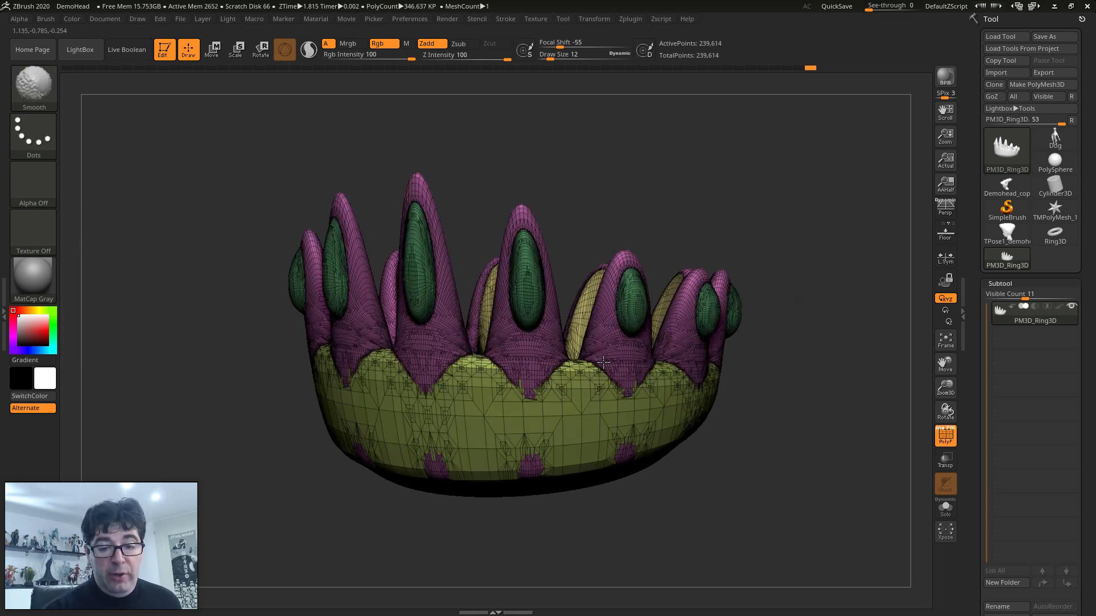
{"action": "key", "text": "shift+f"}
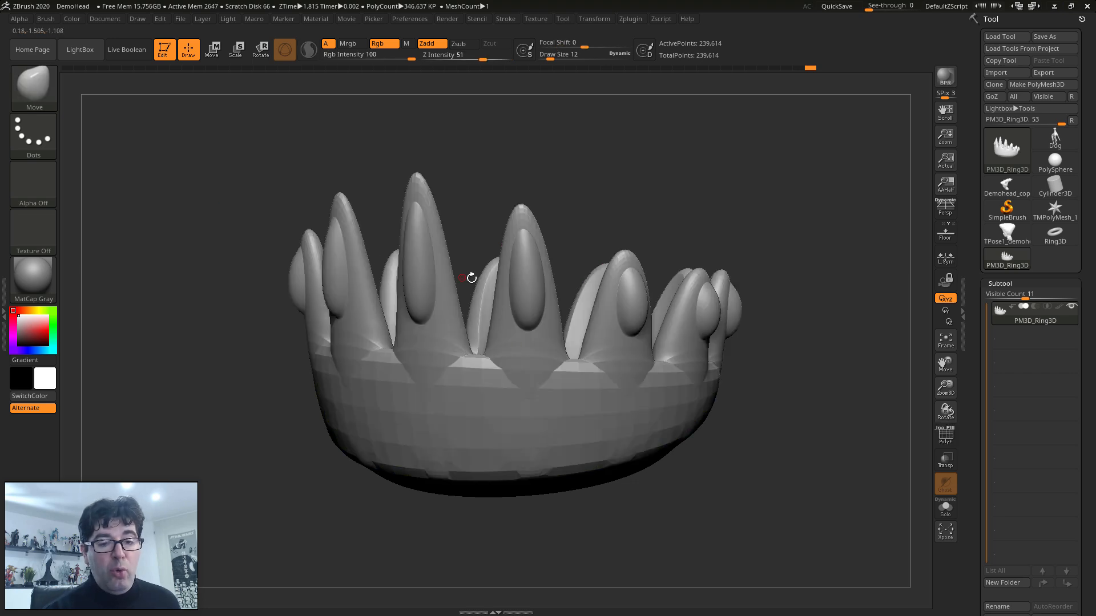
Remesh the crown with the Remesh By ZRemesher deformer and check its new topology in the polyframe display.
{"action": "left_click", "coordinate": [212, 49]}
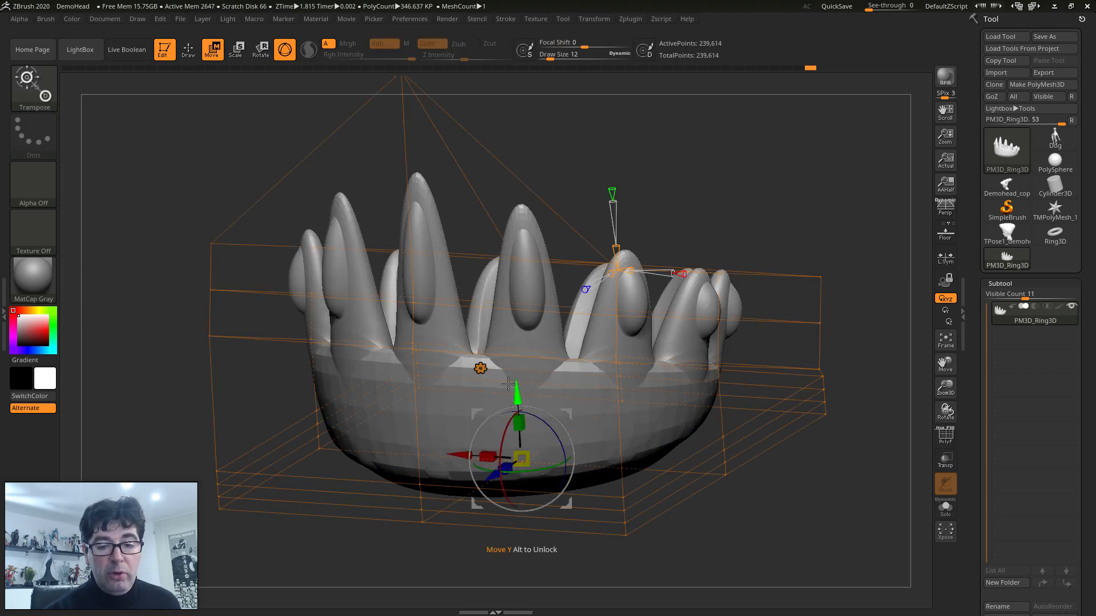
{"action": "left_click", "coordinate": [480, 369]}
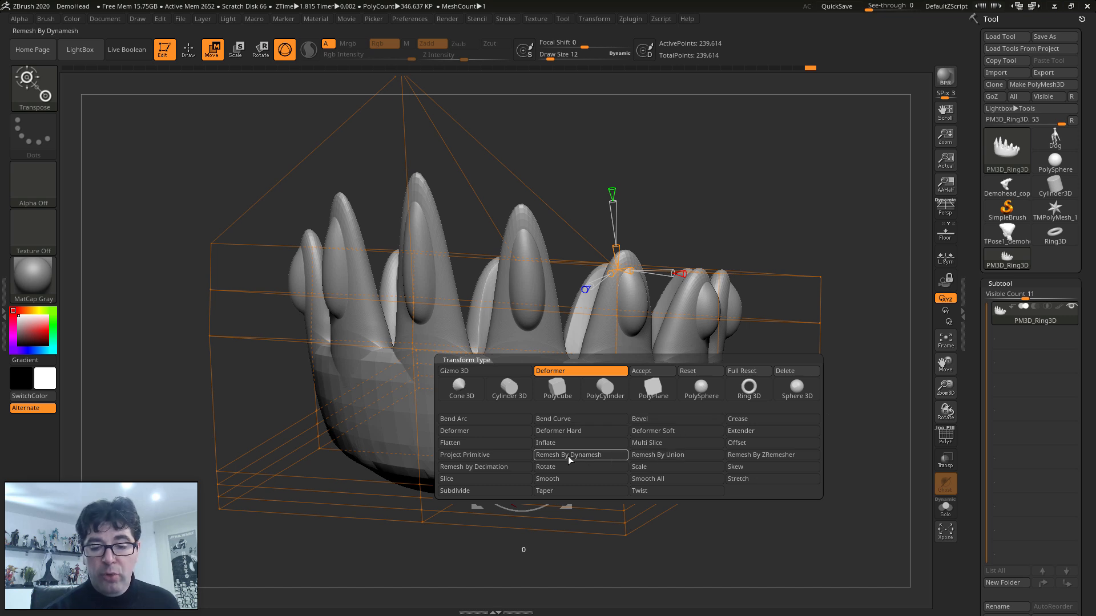
{"action": "left_click", "coordinate": [763, 456]}
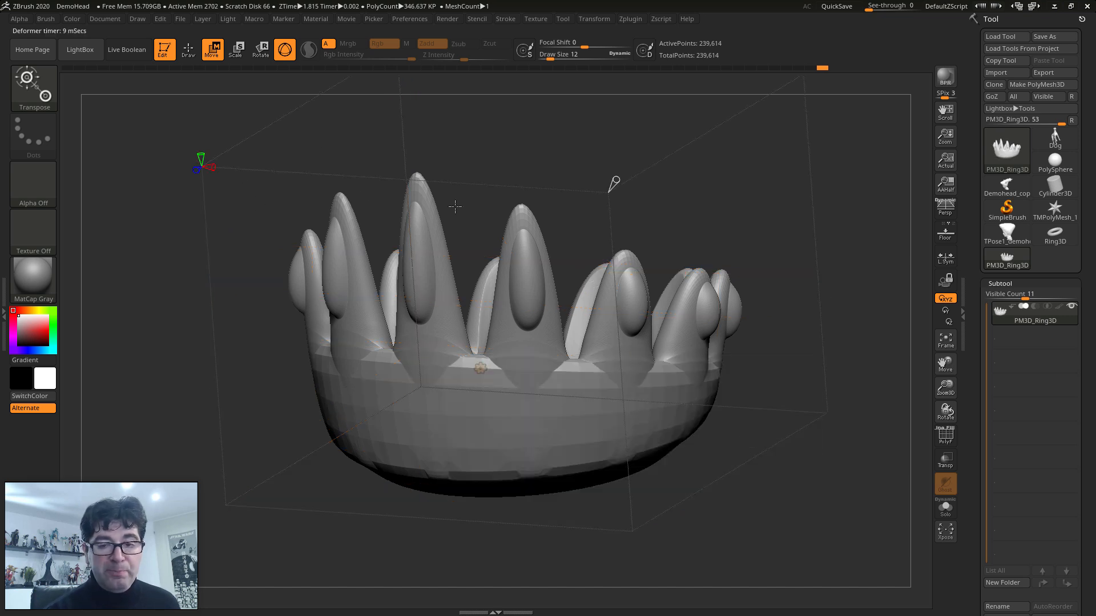
{"action": "left_click_drag", "start_coordinate": [618, 179], "coordinate": [628, 169]}
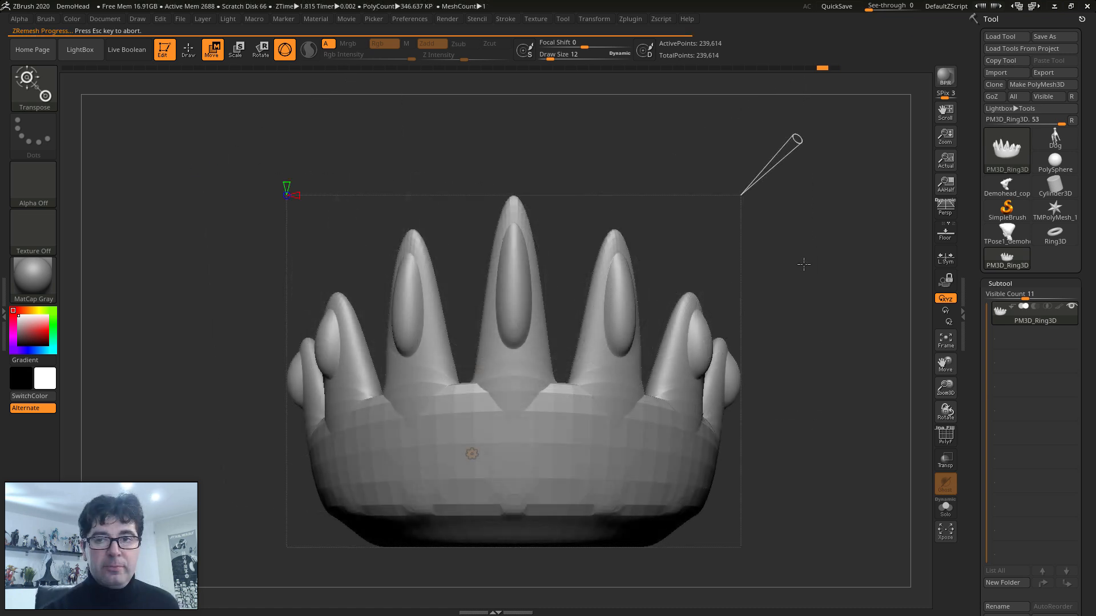
{"action": "left_click_drag", "start_coordinate": [807, 298], "coordinate": [827, 232]}
{"action": "key", "text": "shift+f"}
{"action": "key", "text": "shift+f"}
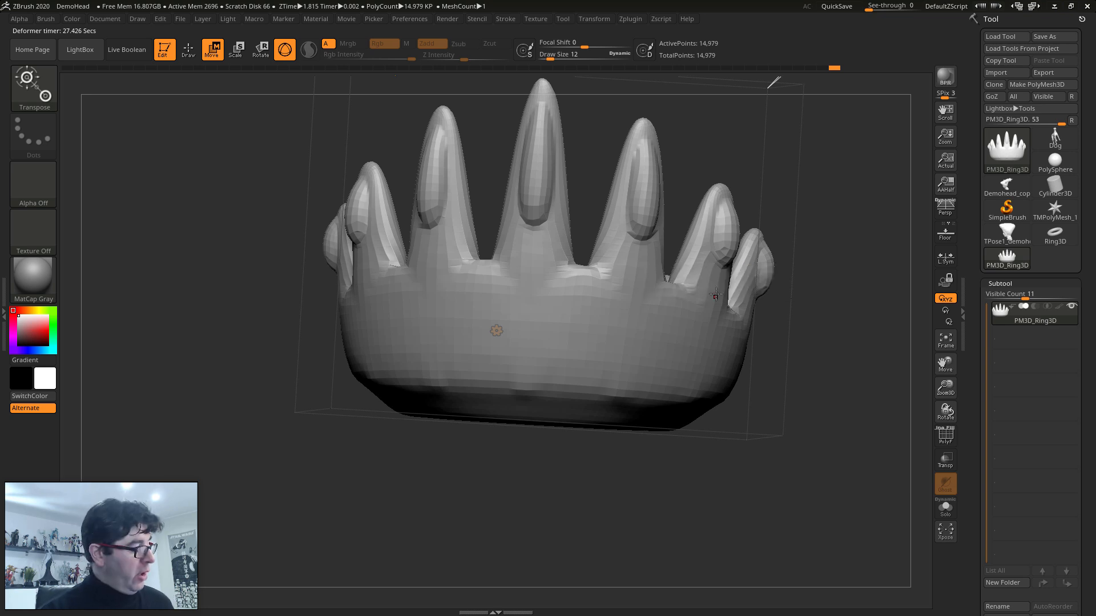
Return to the standard Gizmo 3D and subdivide the remeshed crown once to smooth its surface.
{"action": "key", "text": "w"}
{"action": "key", "text": "ctrl+d"}
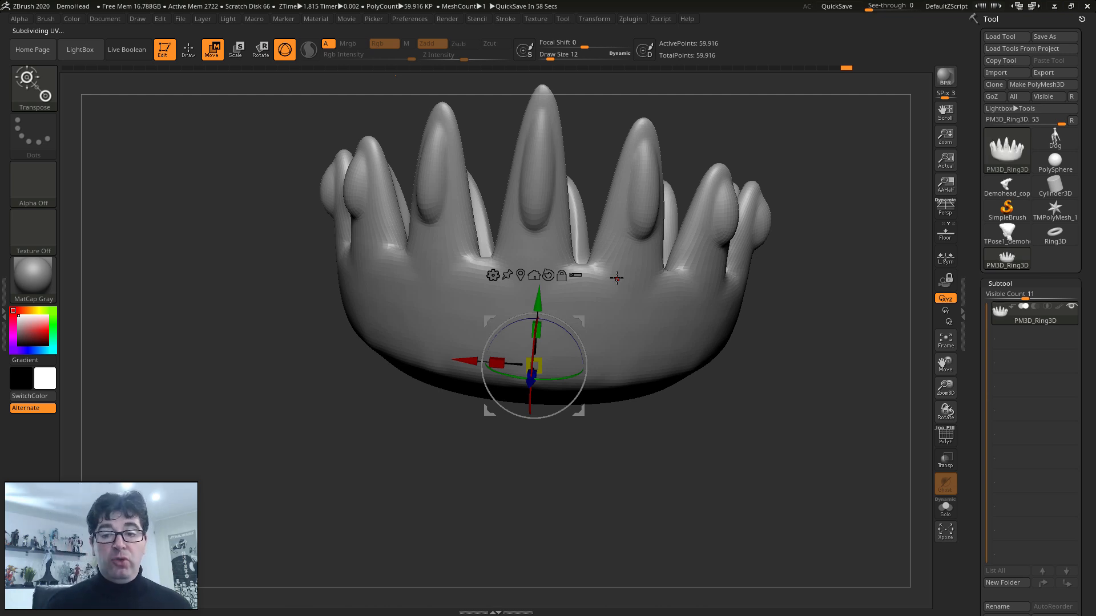
{"action": "left_click_drag", "start_coordinate": [731, 303], "coordinate": [738, 374]}
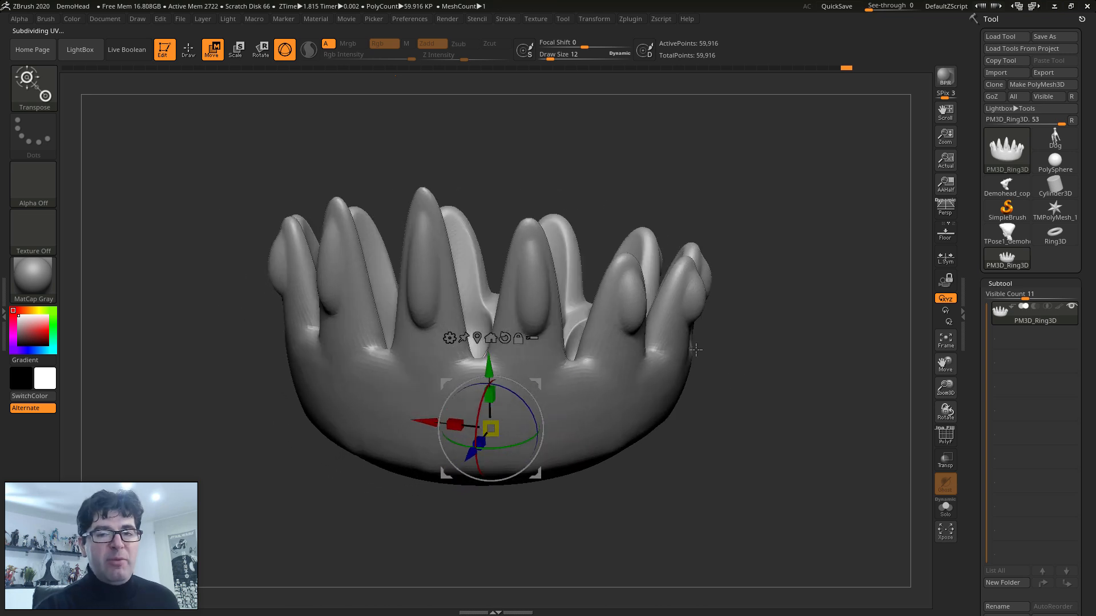